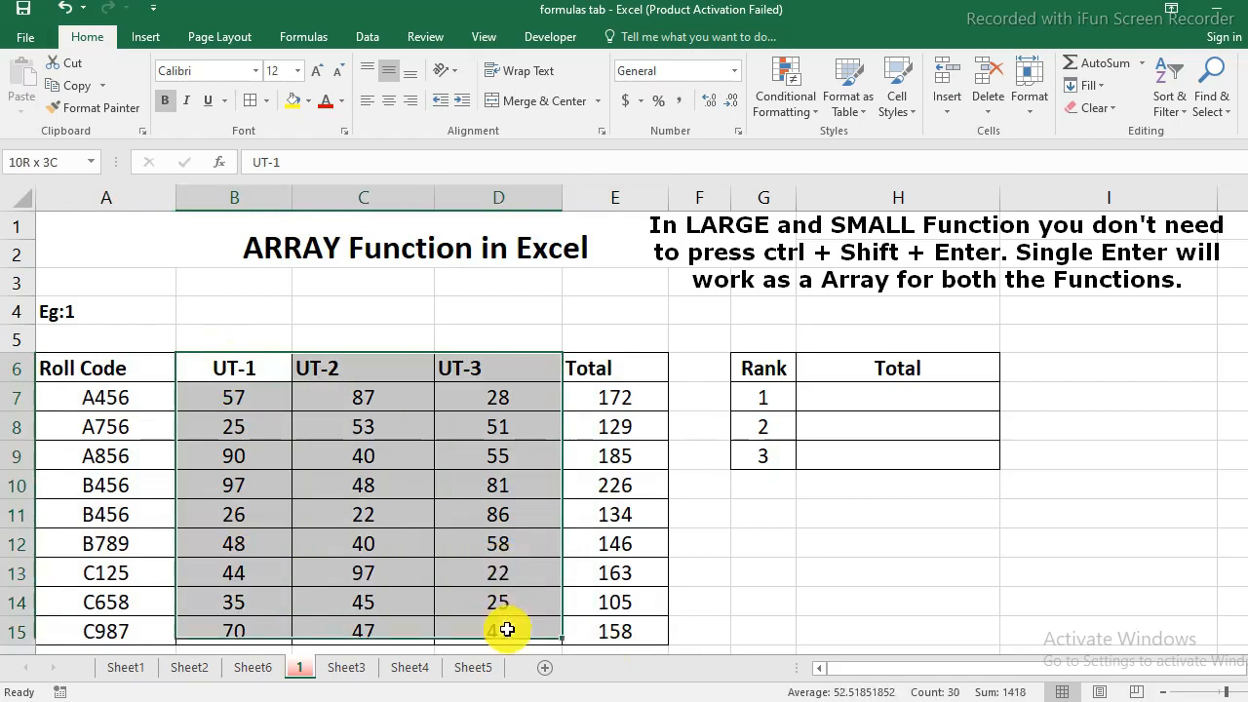
{"action": "left_click_drag", "start_coordinate": [618, 386], "coordinate": [626, 629]}
{"action": "left_click", "coordinate": [822, 599]}
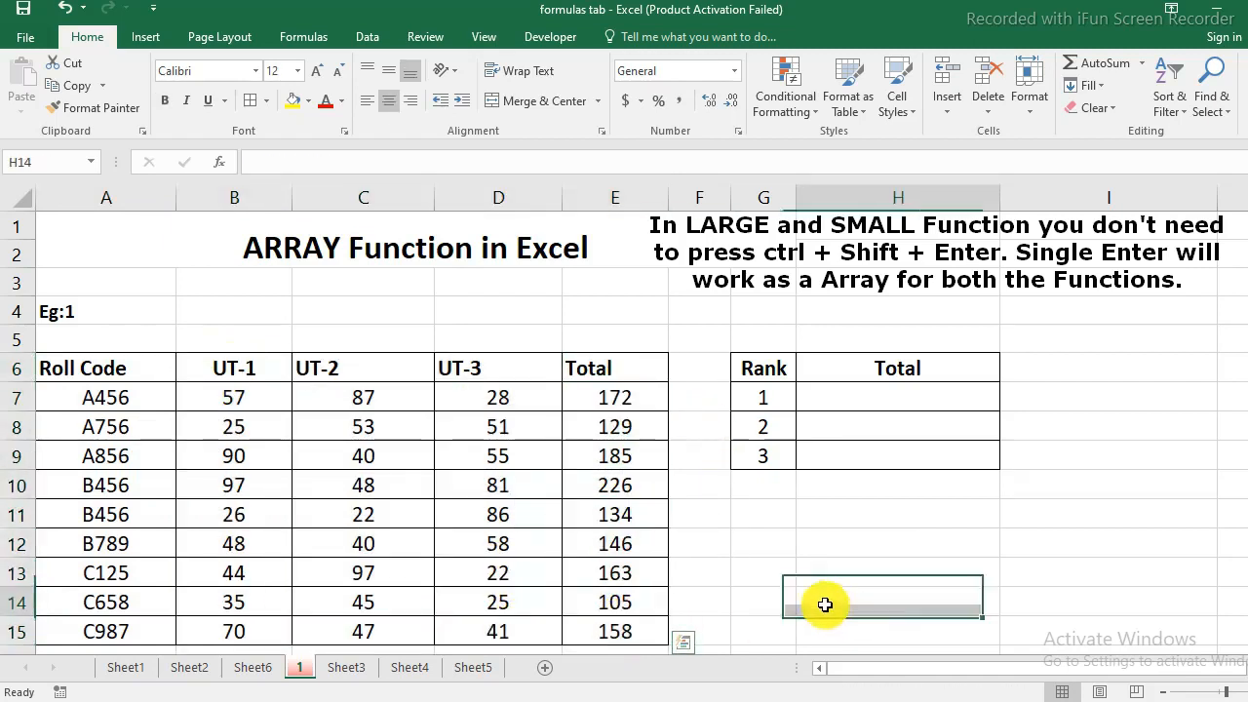
{"action": "left_click", "coordinate": [933, 400]}
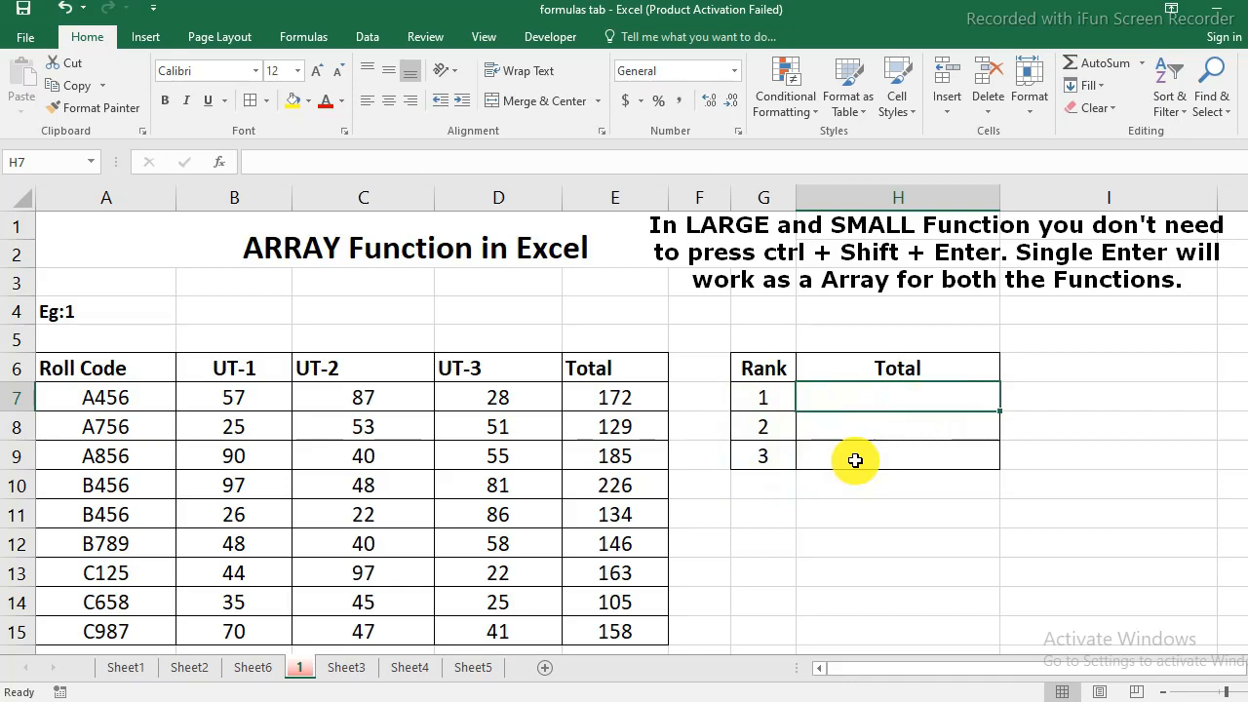
- Enter the note labels array in H11 and k in H12 below the rank table
{"action": "left_click", "coordinate": [855, 521]}
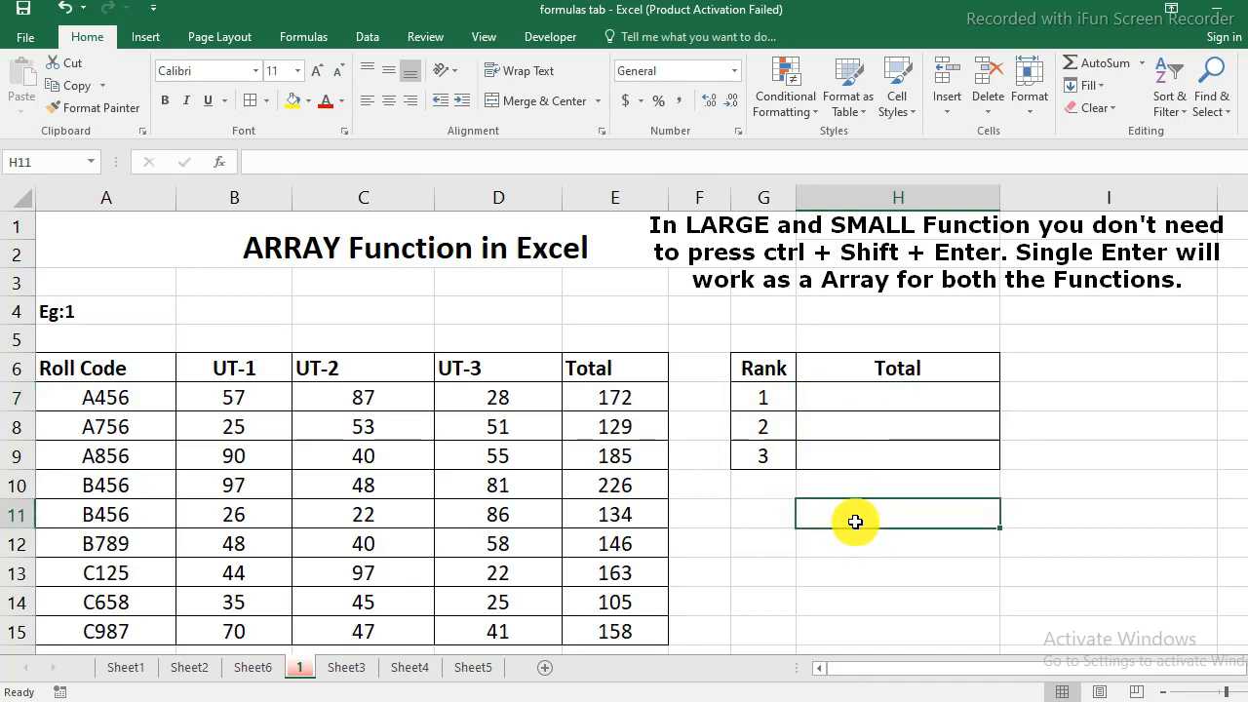
{"action": "type", "text": "array"}
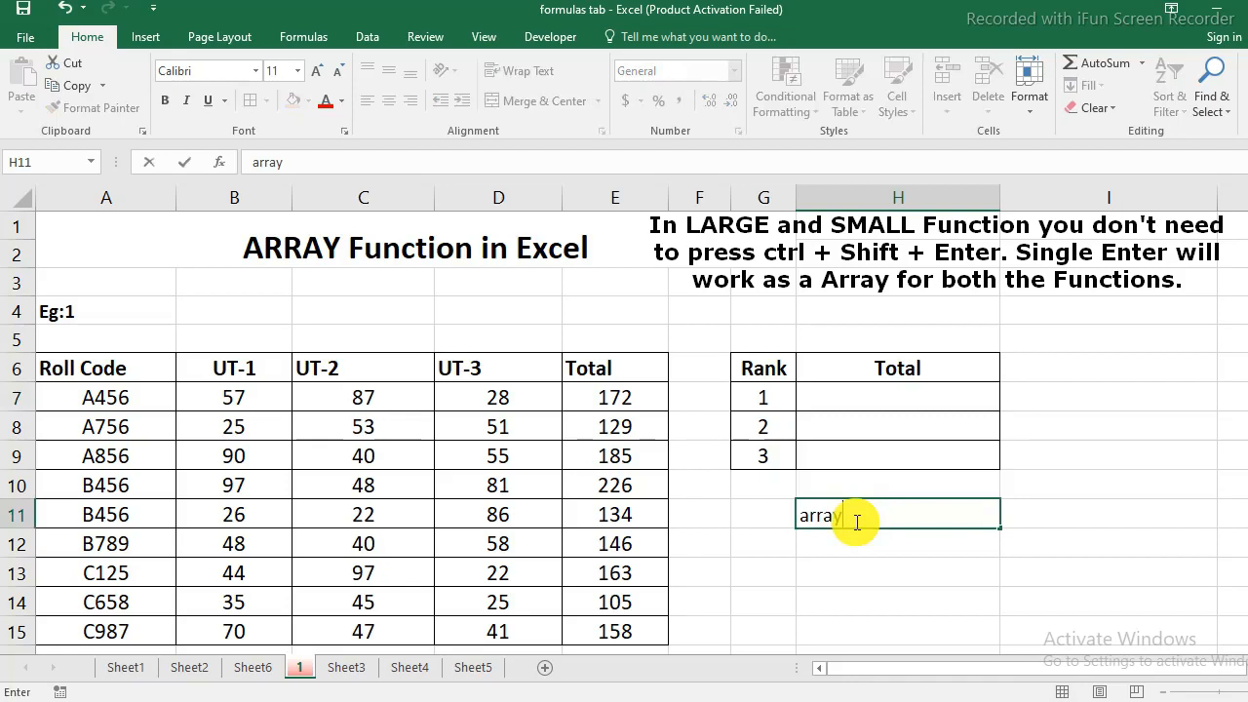
{"action": "key", "text": "Return"}
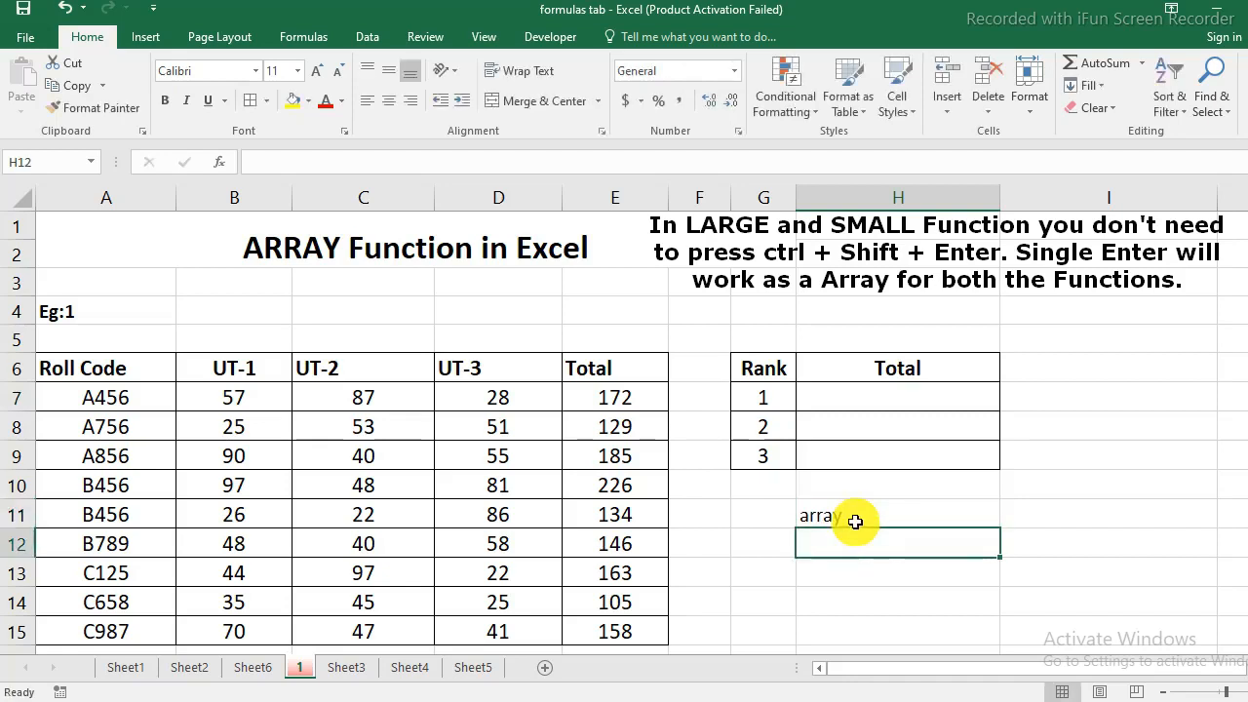
{"action": "type", "text": "k"}
{"action": "key", "text": "Return"}
{"action": "key", "text": "Up"}
{"action": "key", "text": "Up"}
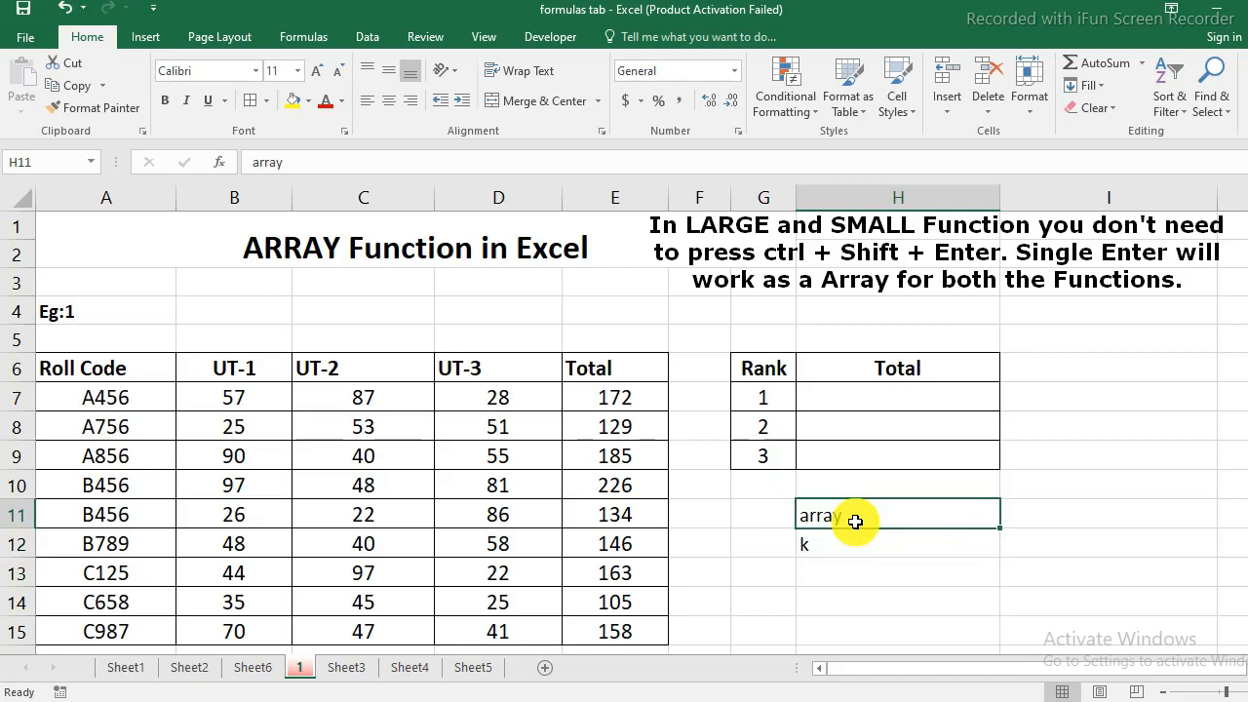
{"action": "key", "text": "Down"}
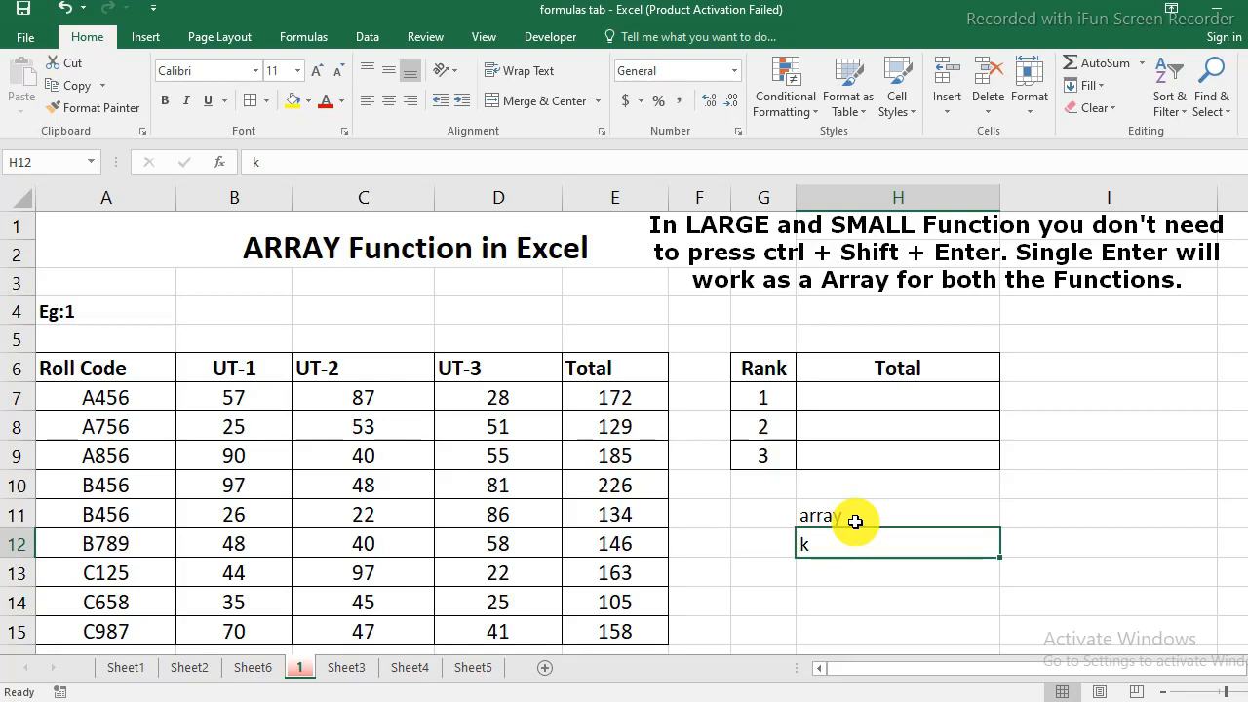
- In H7, enter a LARGE formula over the totals E7:E15 with k set to 1
{"action": "left_click", "coordinate": [881, 398]}
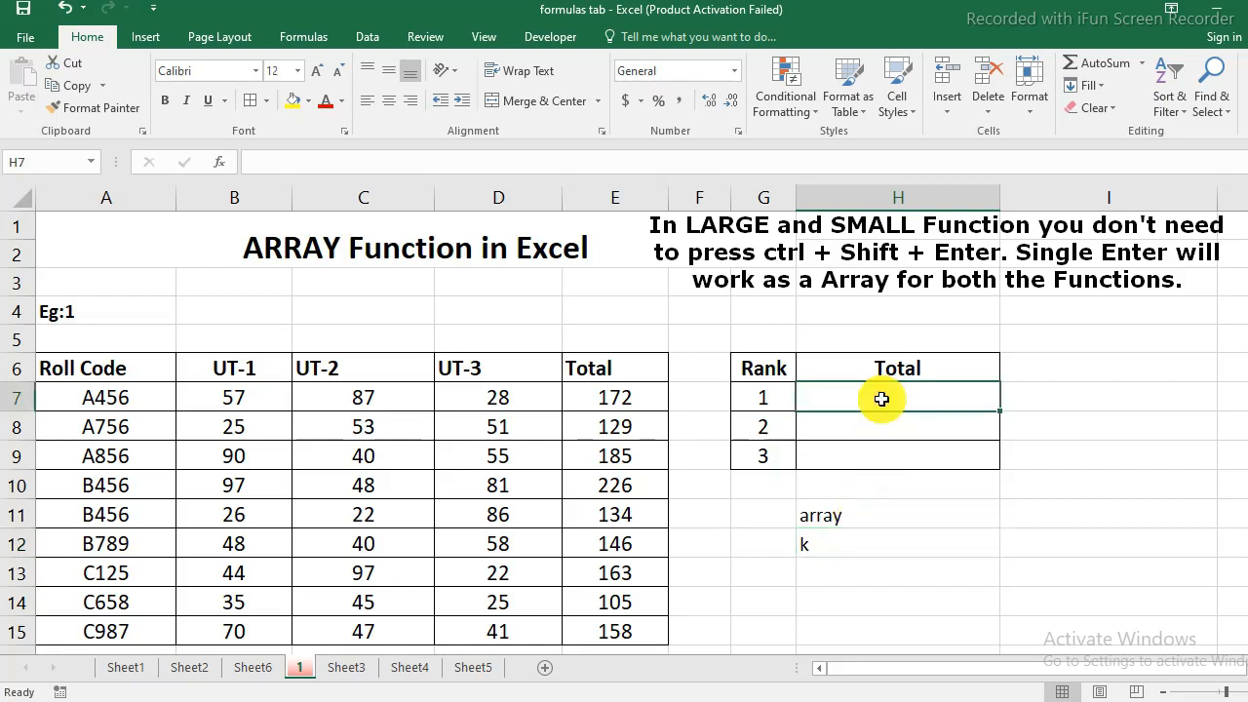
{"action": "type", "text": "=large"}
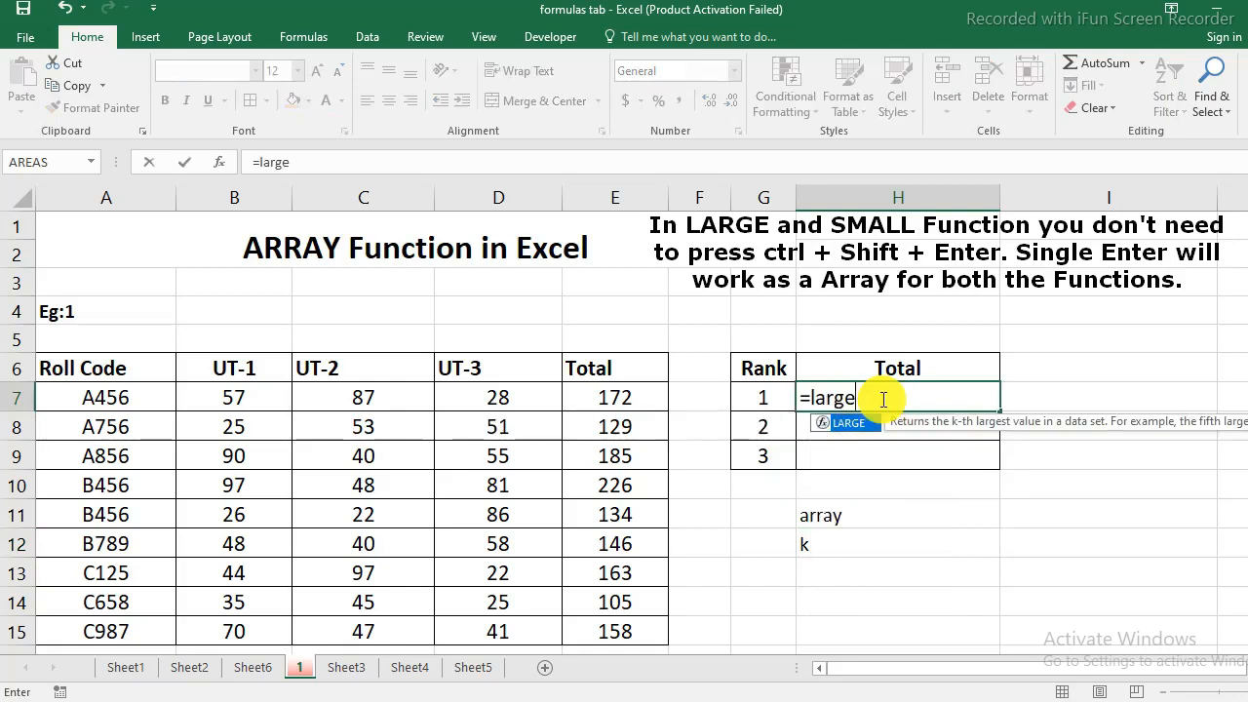
{"action": "type", "text": "("}
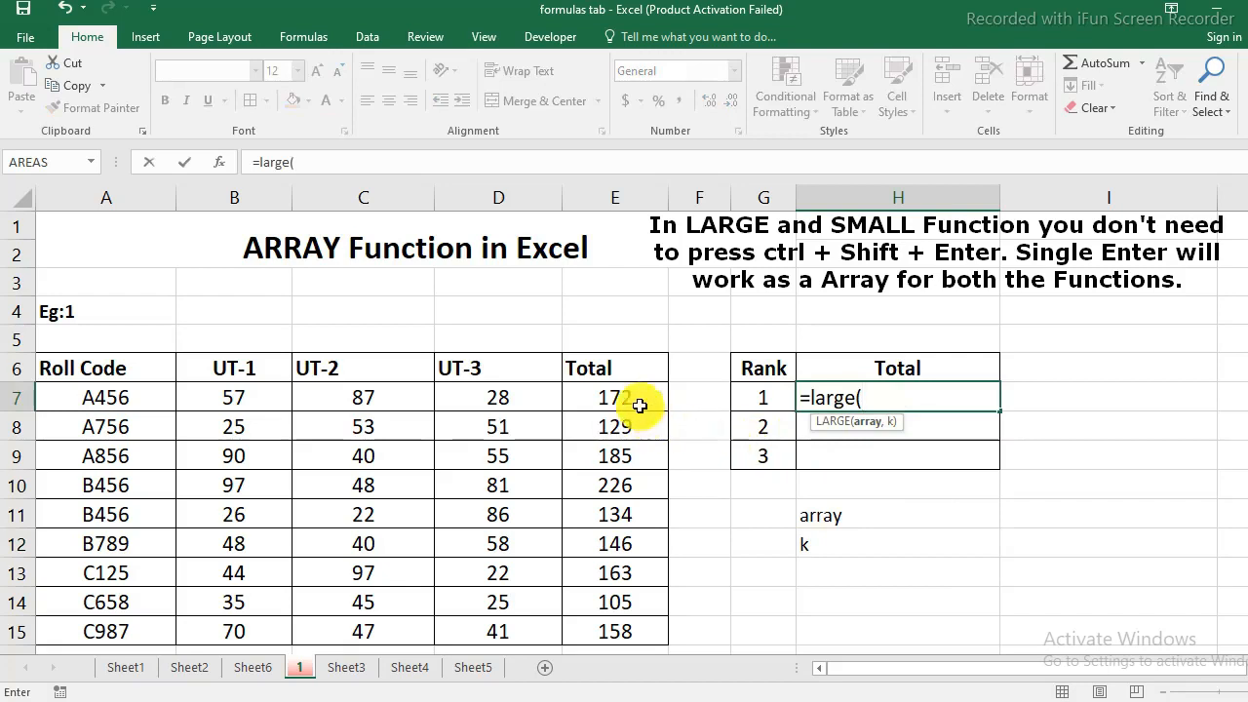
{"action": "left_click_drag", "start_coordinate": [638, 407], "coordinate": [614, 624]}
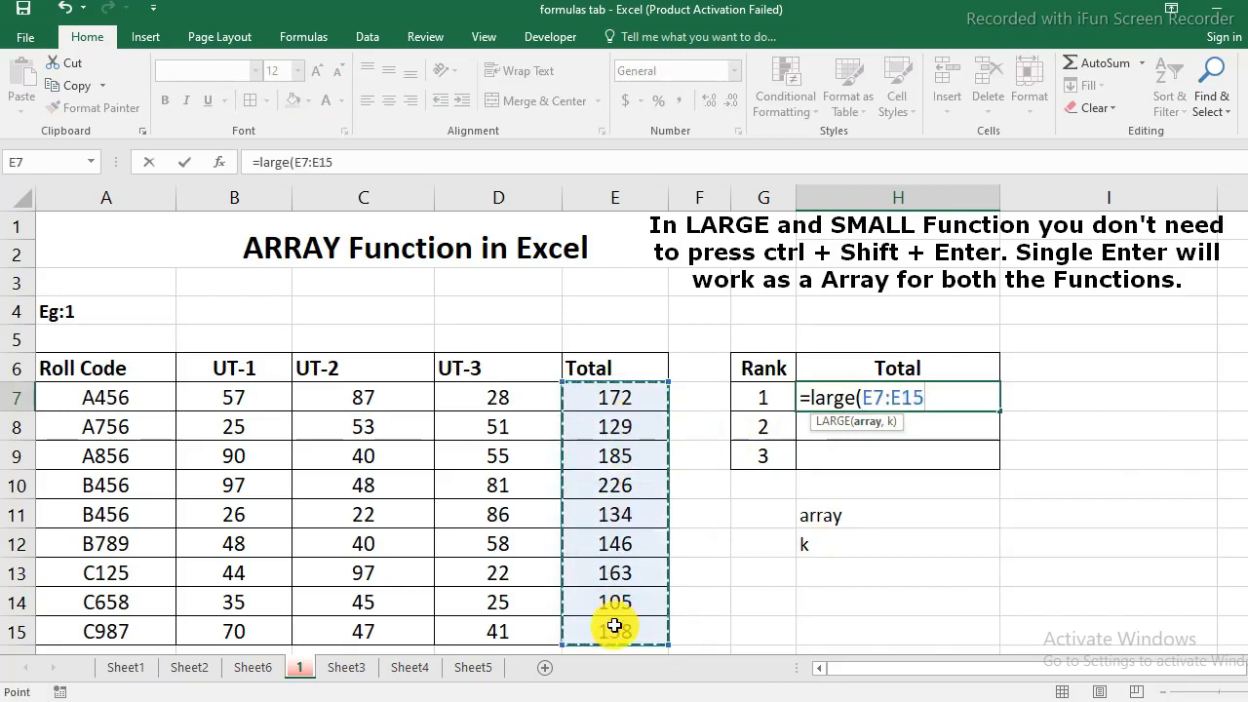
{"action": "type", "text": ","}
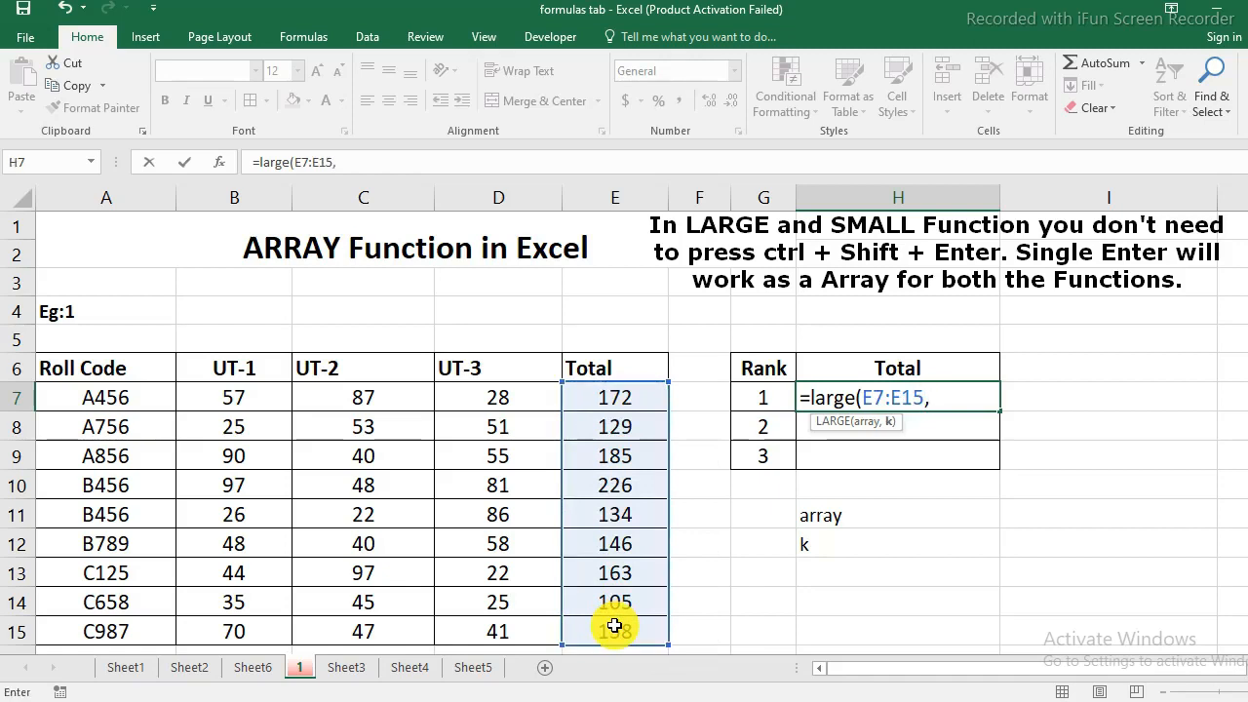
{"action": "type", "text": "1"}
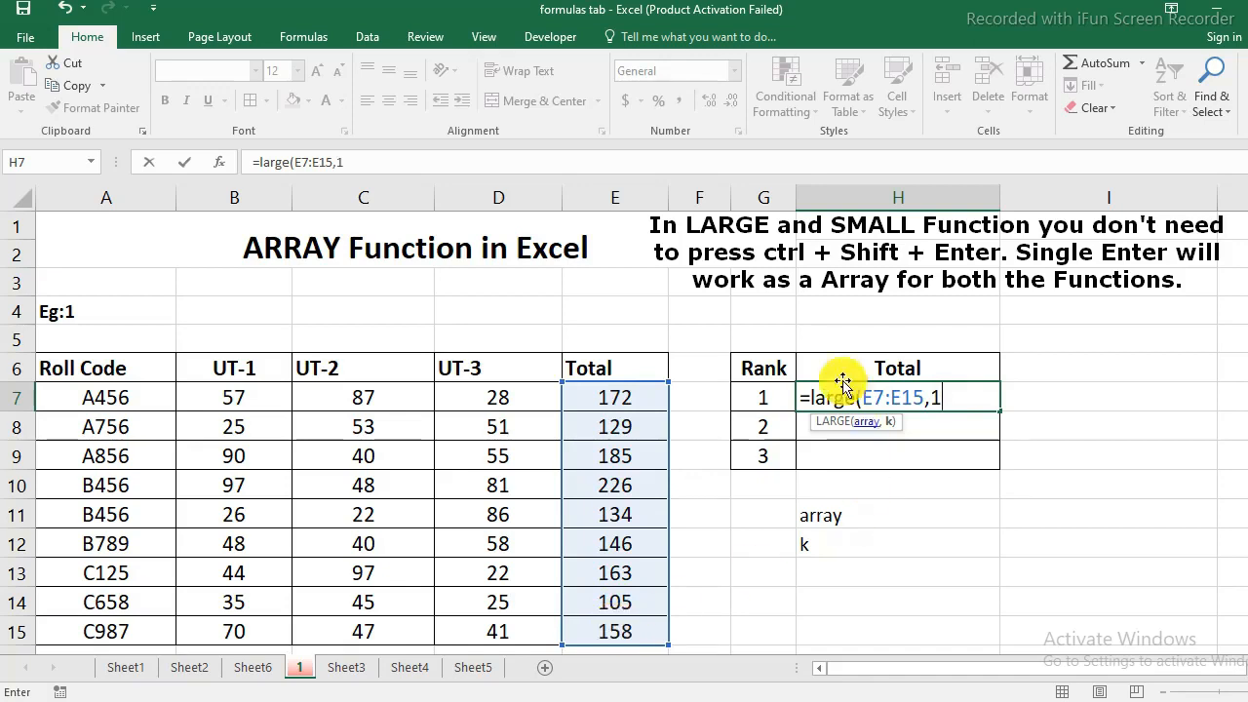
{"action": "left_click", "coordinate": [760, 399]}
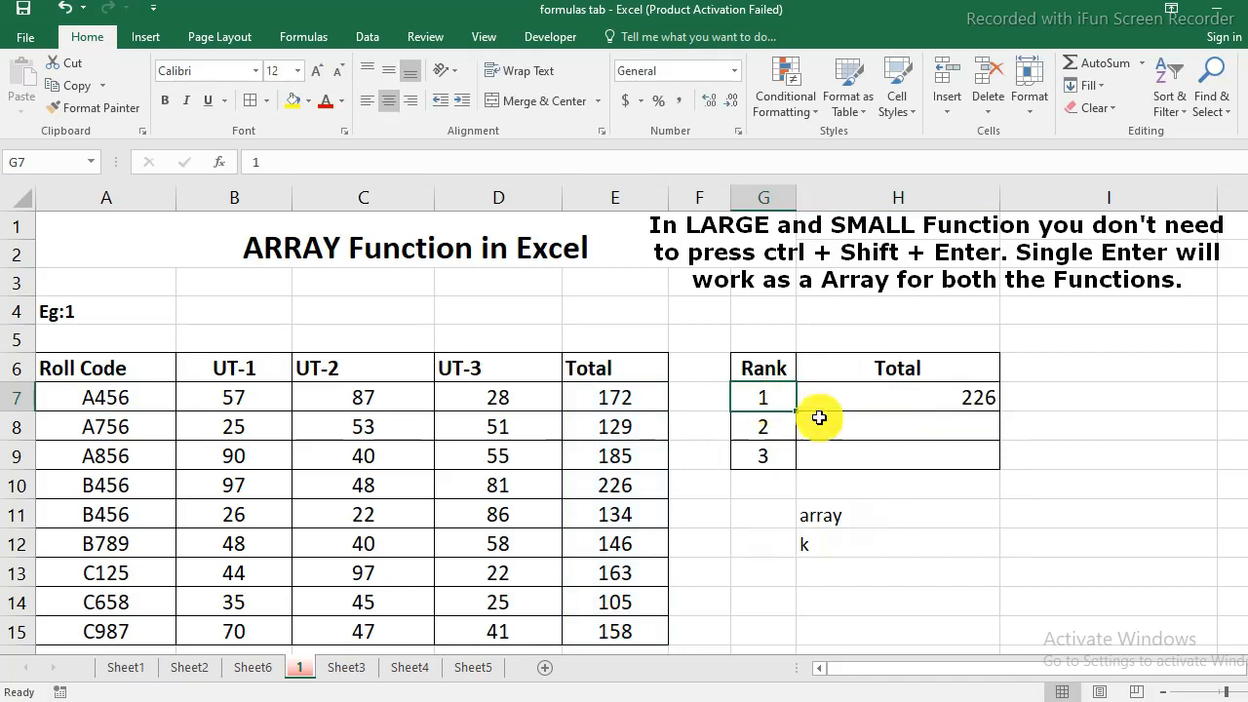
- In H8, enter =large(E7:E15,G8) so k comes from the rank cell beside it
{"action": "left_click", "coordinate": [903, 429]}
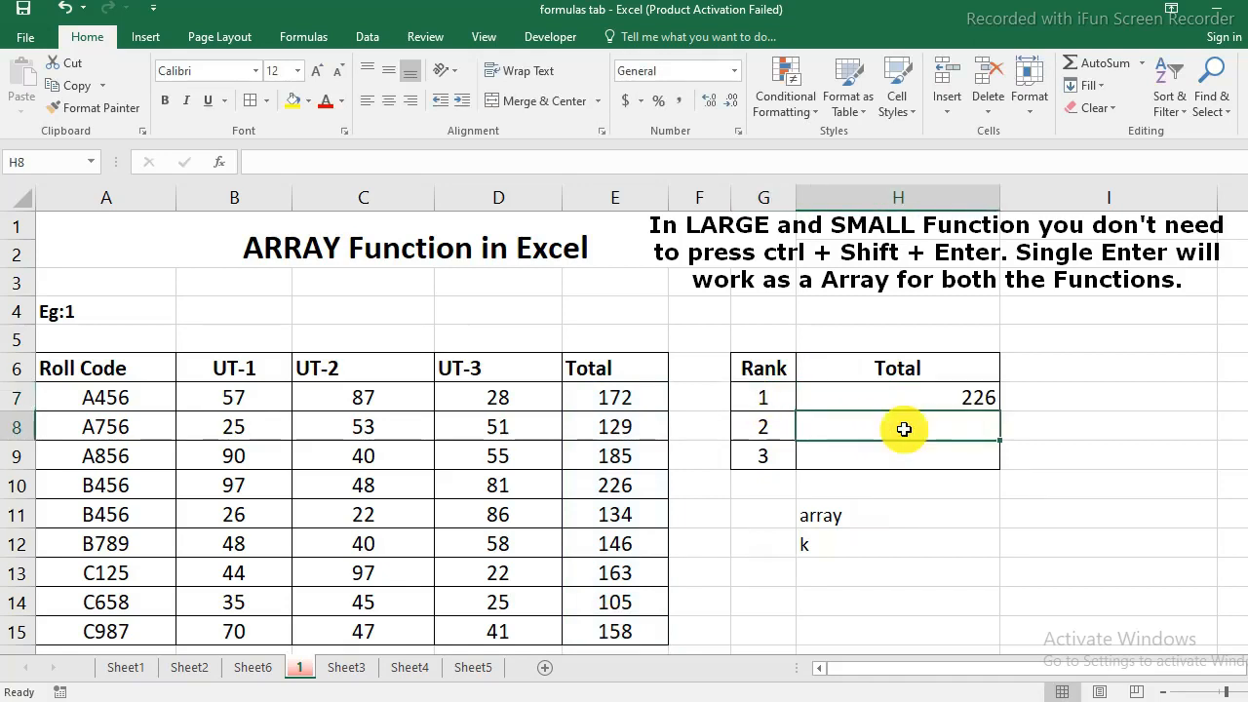
{"action": "type", "text": "=large"}
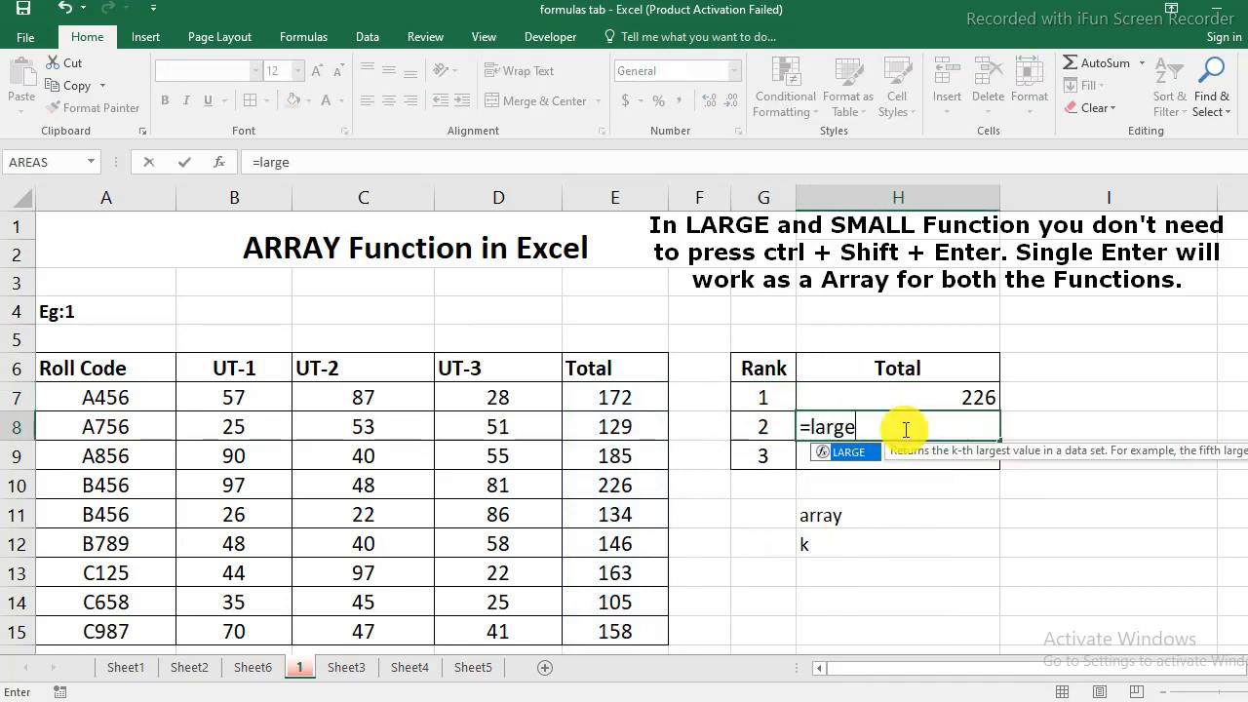
{"action": "type", "text": "("}
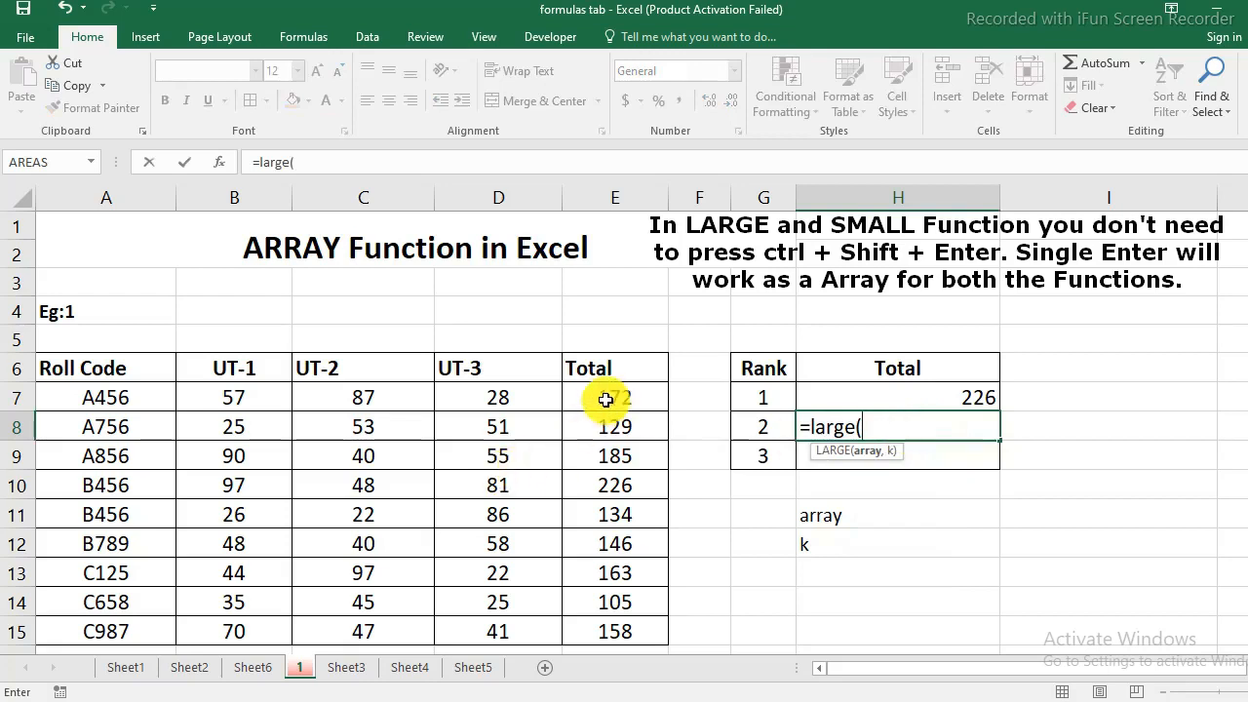
{"action": "left_click_drag", "start_coordinate": [607, 396], "coordinate": [612, 629]}
{"action": "type", "text": ","}
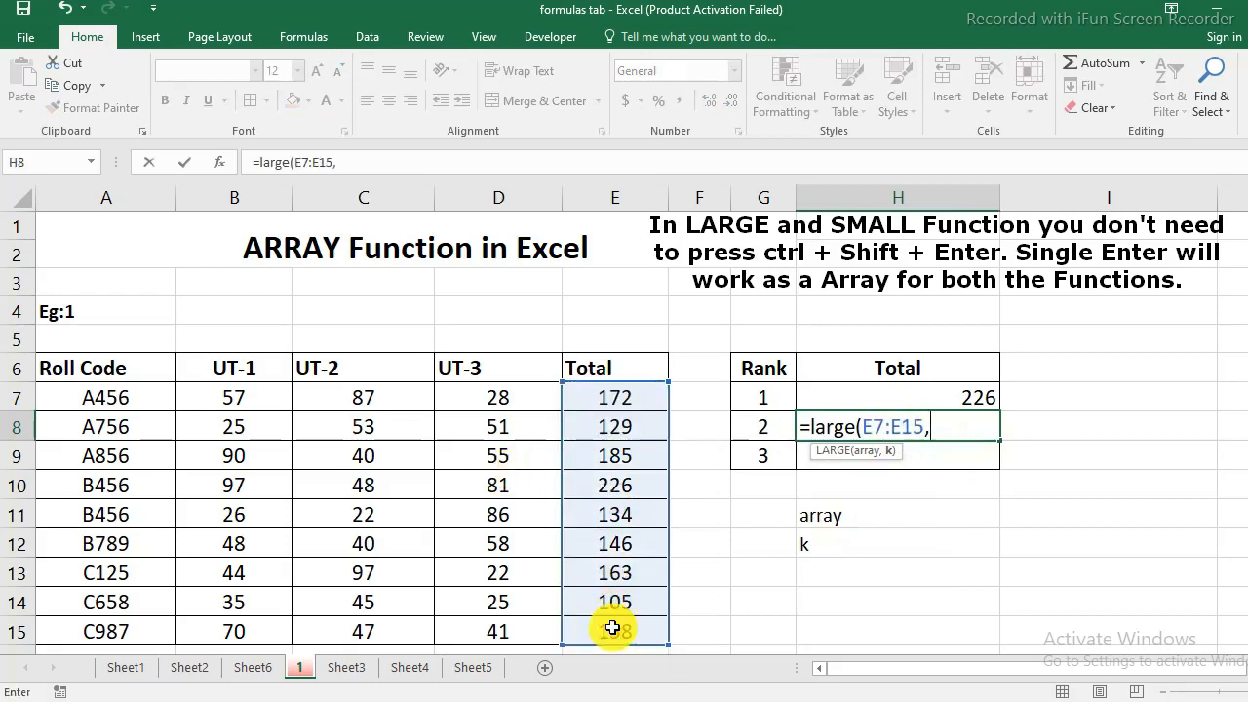
{"action": "left_click", "coordinate": [764, 422]}
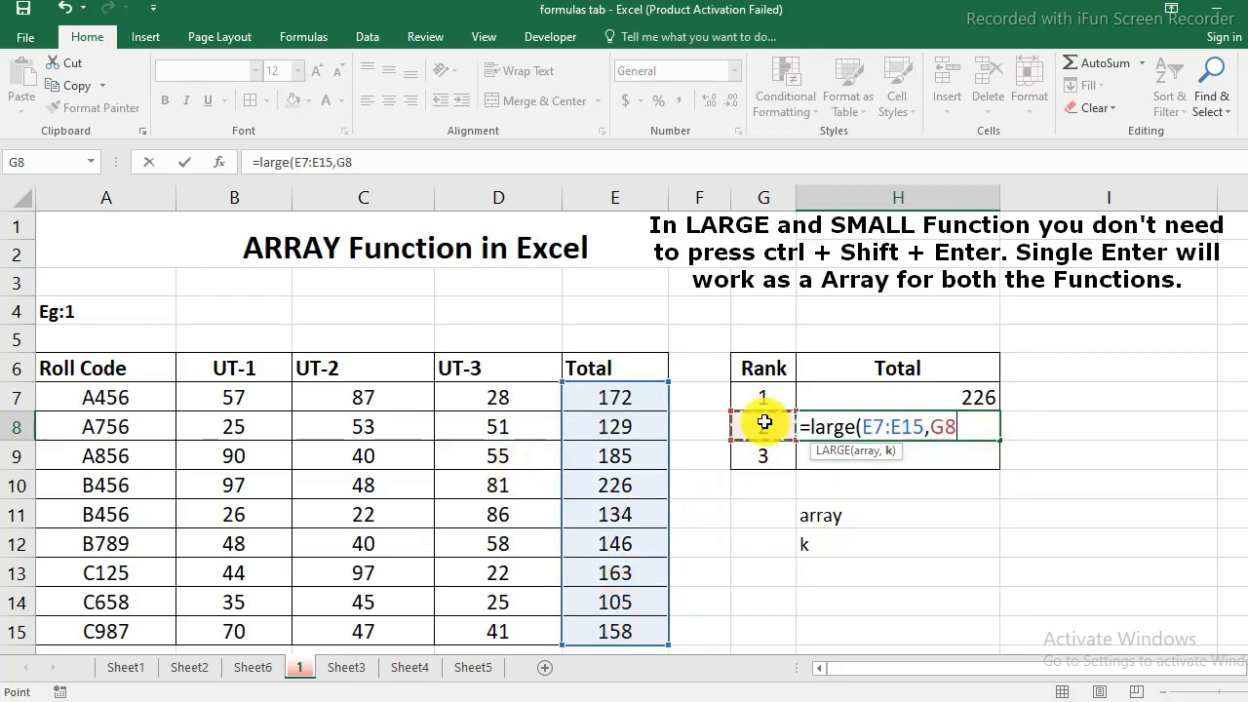
{"action": "type", "text": ")"}
{"action": "key", "text": "Return"}
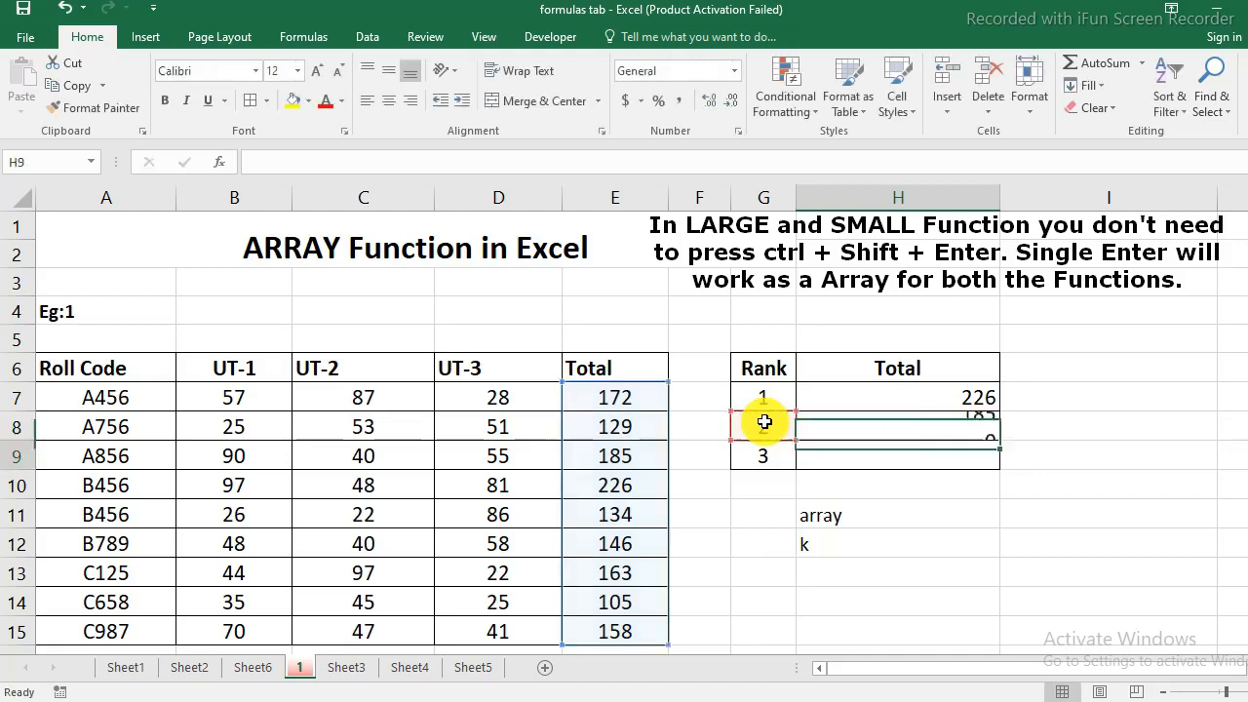
- Fill the H8 formula down to H9 for rank 3
{"action": "left_click", "coordinate": [887, 427]}
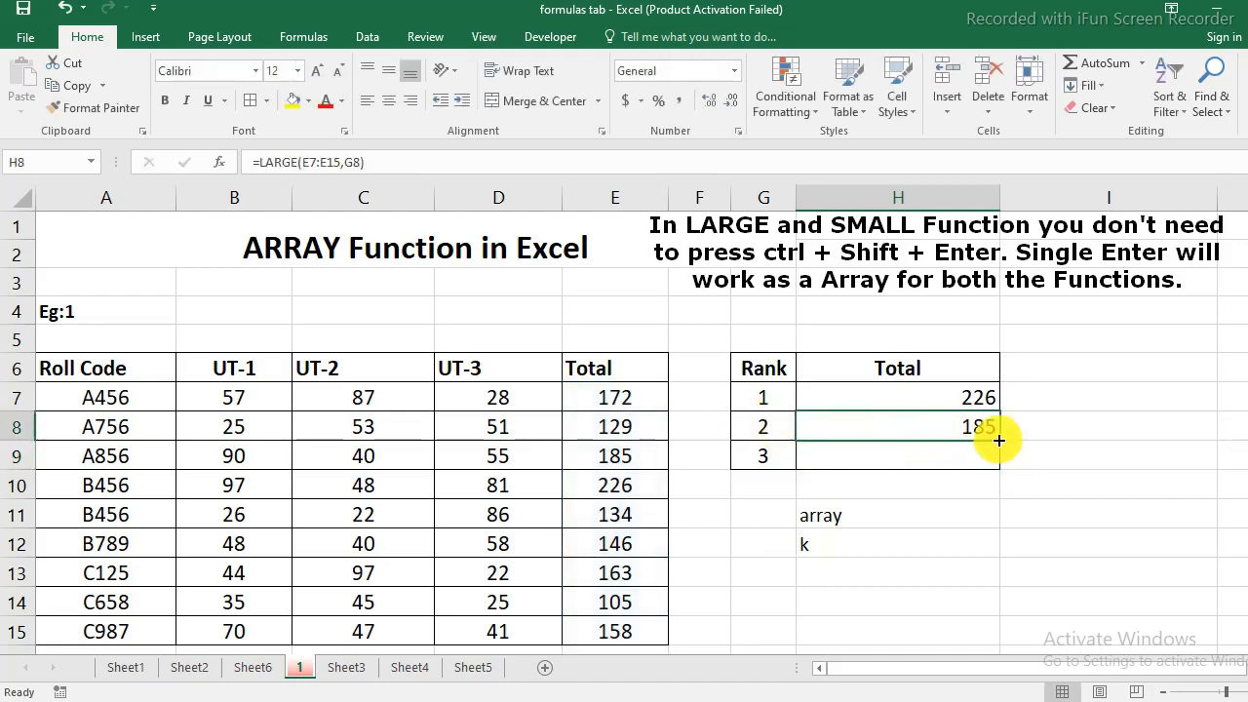
{"action": "left_click_drag", "start_coordinate": [998, 440], "coordinate": [990, 467]}
{"action": "left_click", "coordinate": [1099, 507]}
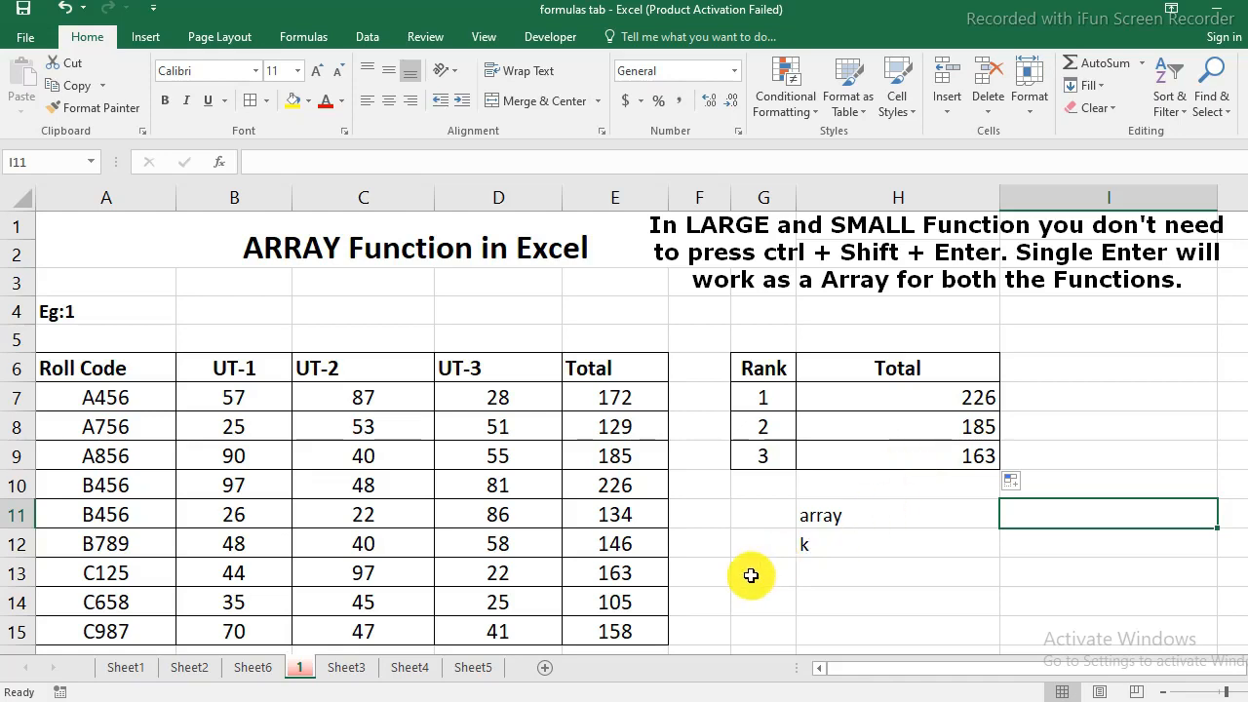
- In H23 of Example 2, enter =sum(large(B23:G23,4)) to total the top marks across UT-1 to UT-6
{"action": "scroll", "coordinate": [751, 575], "scroll_direction": "down", "scroll_amount": 5}
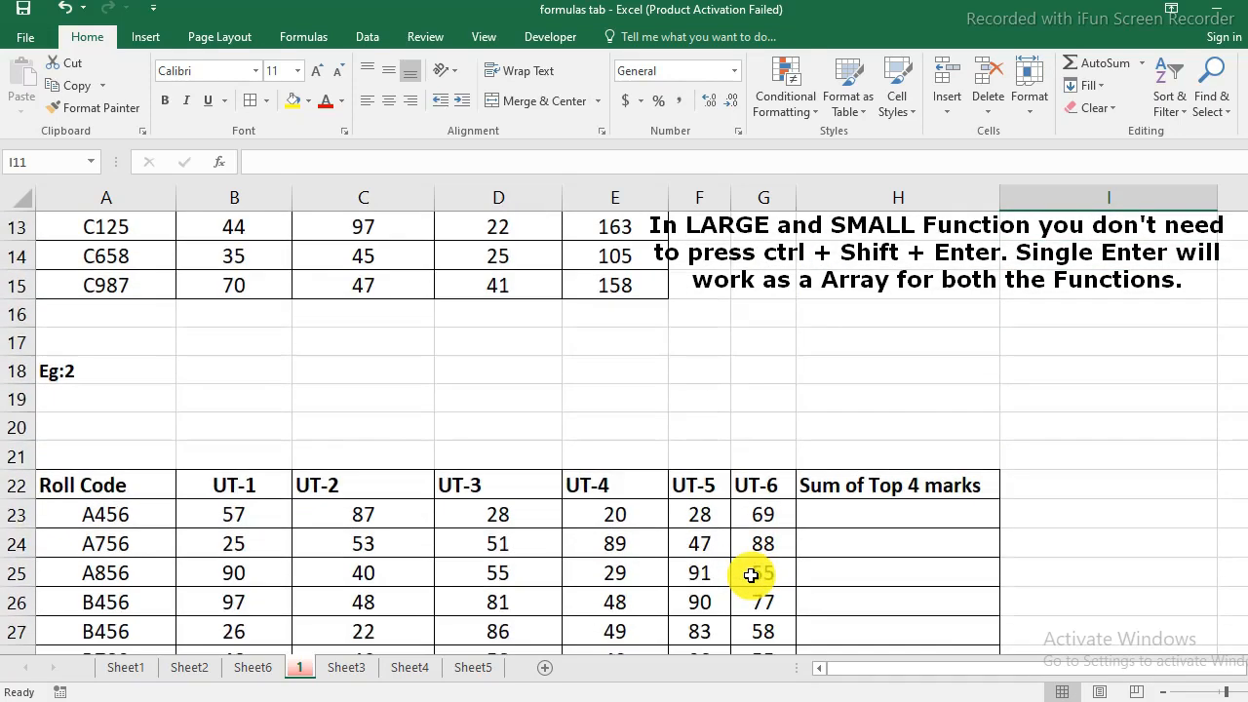
{"action": "scroll", "coordinate": [751, 575], "scroll_direction": "down", "scroll_amount": 2}
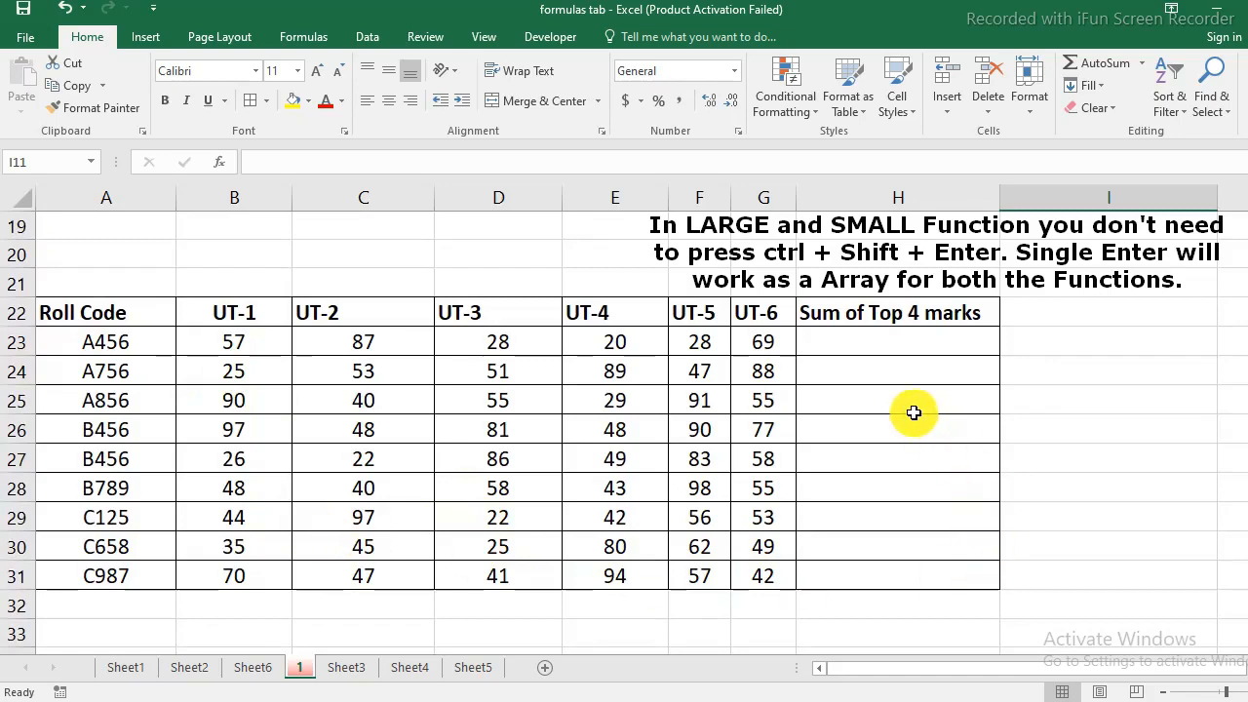
{"action": "left_click", "coordinate": [939, 344]}
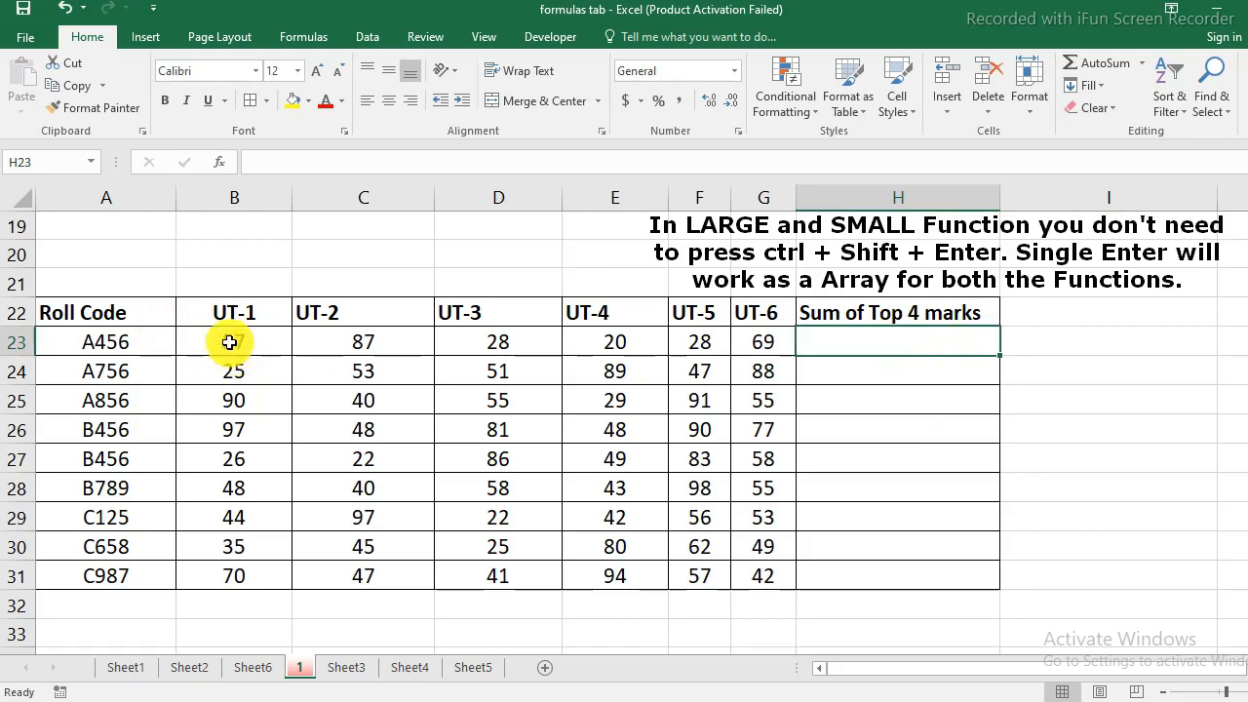
{"action": "left_click_drag", "start_coordinate": [234, 340], "coordinate": [783, 345]}
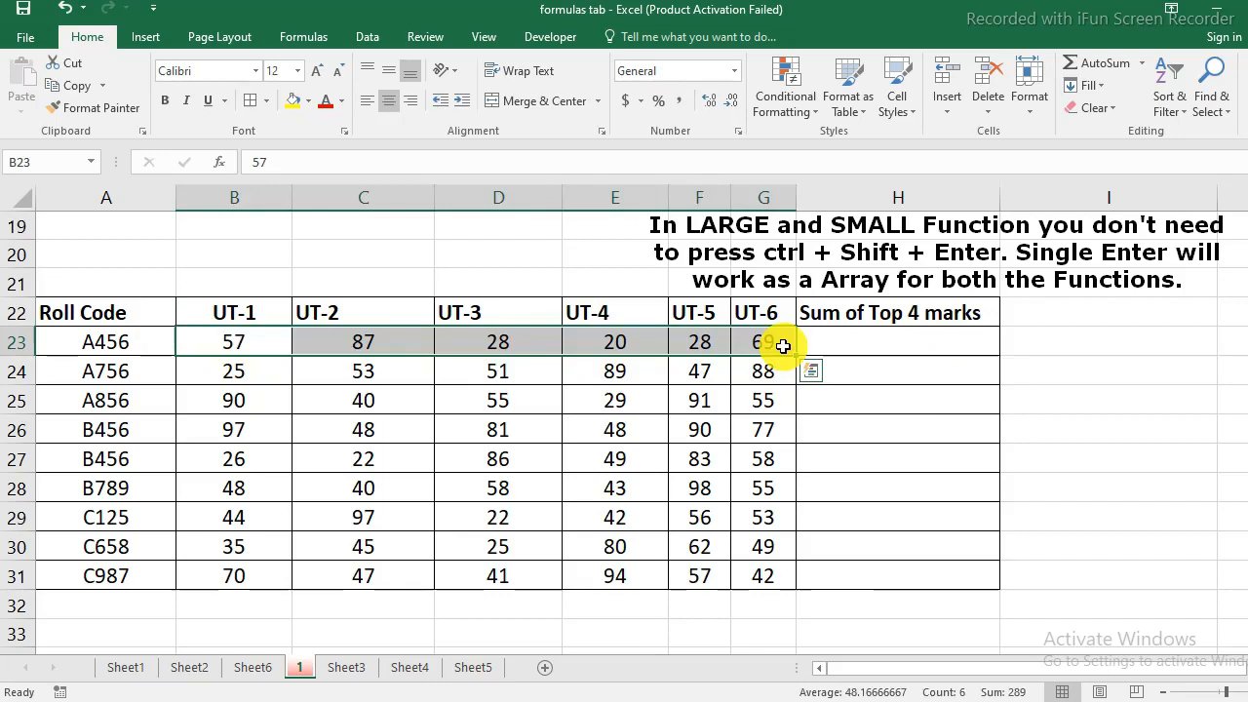
{"action": "left_click", "coordinate": [877, 338]}
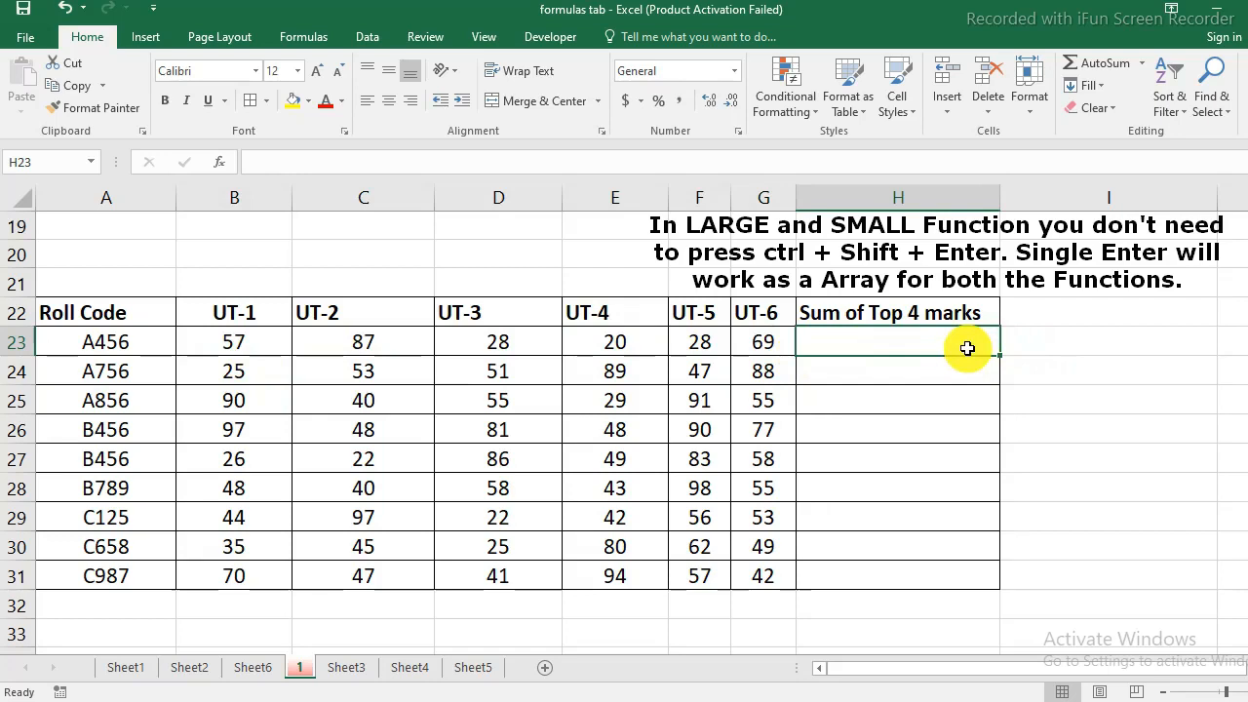
{"action": "type", "text": "="}
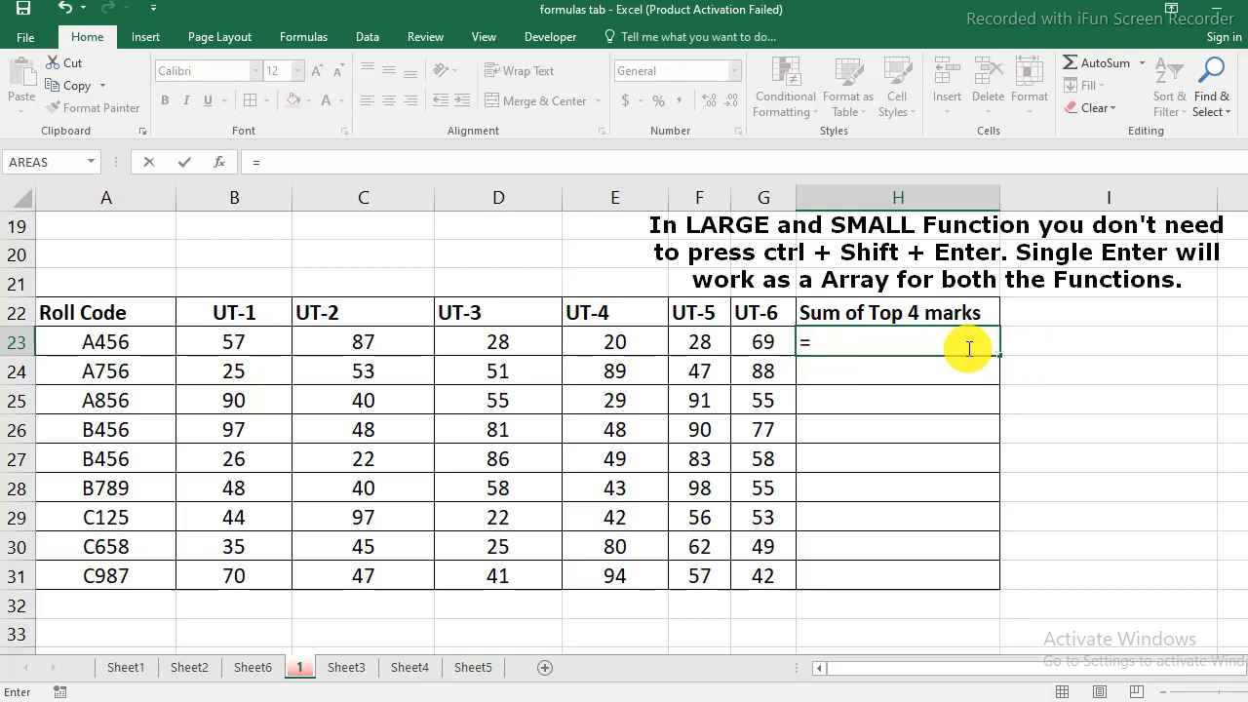
{"action": "type", "text": "sum"}
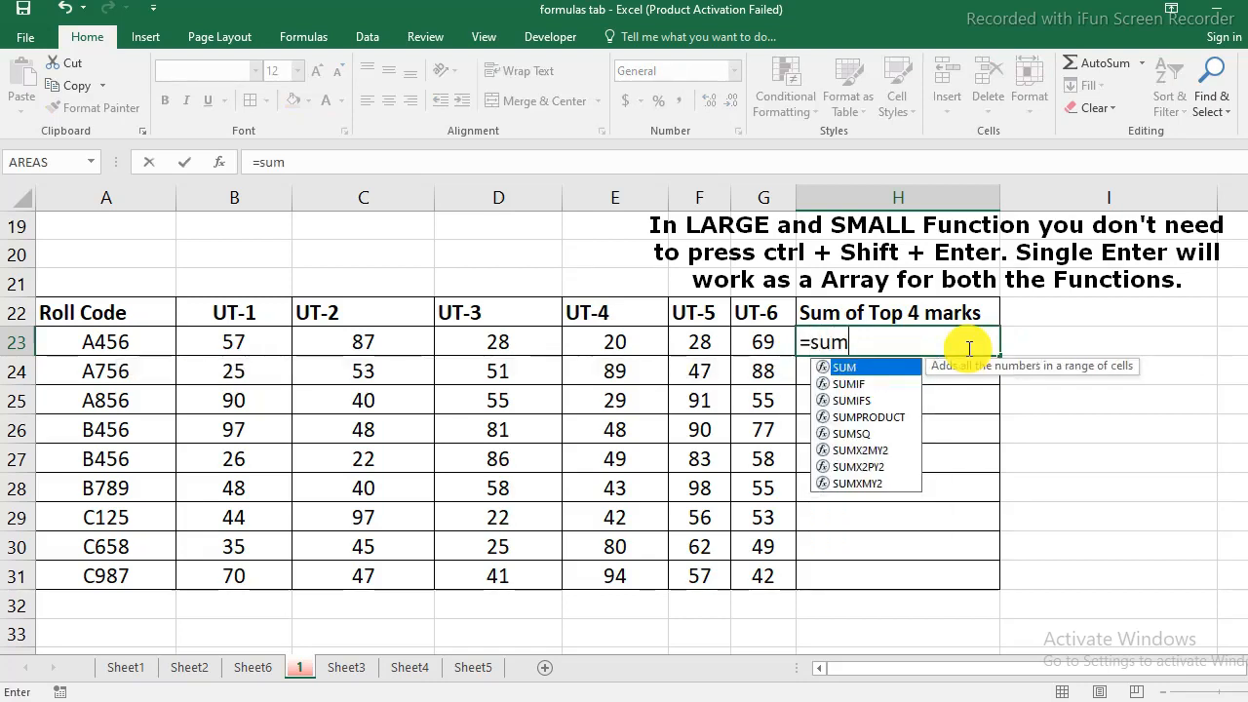
{"action": "type", "text": "("}
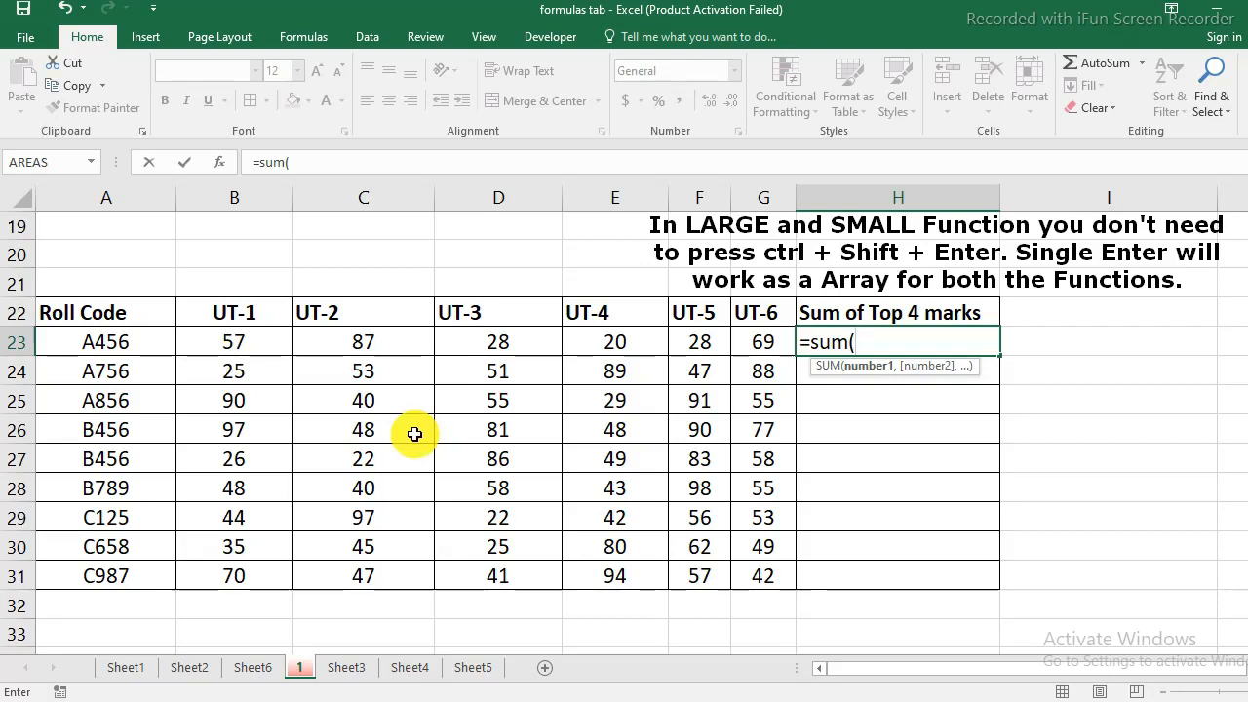
{"action": "type", "text": "large"}
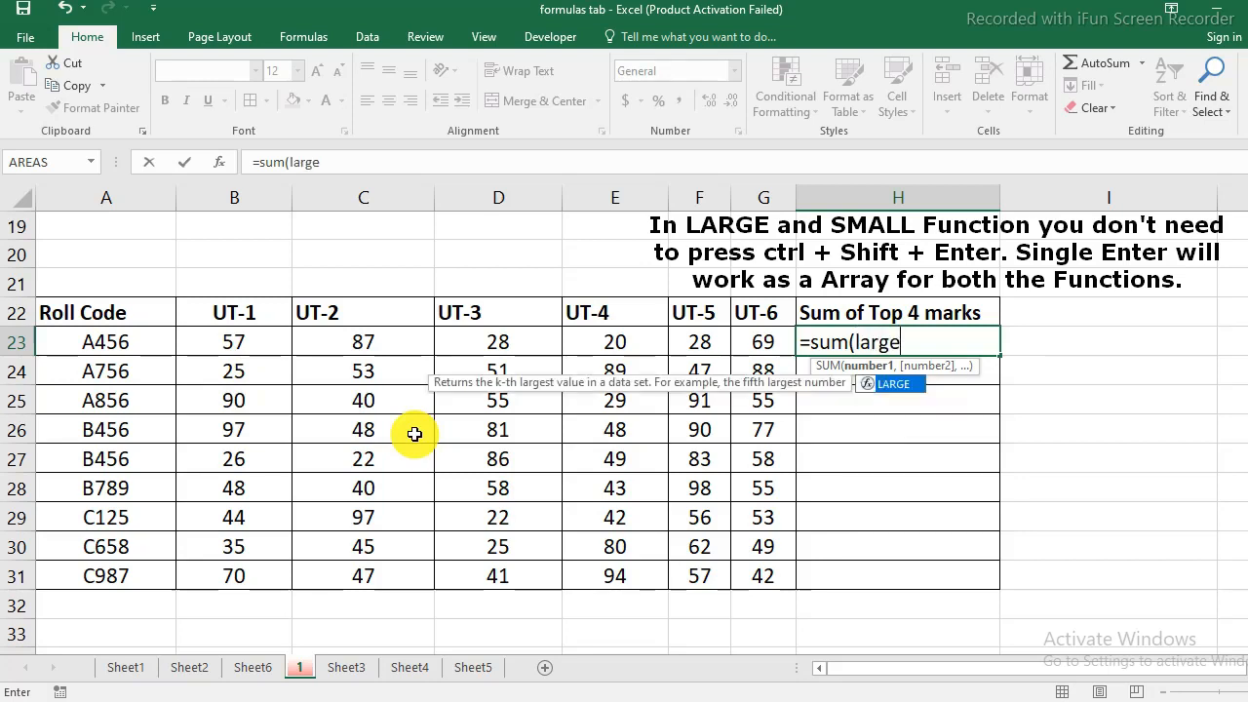
{"action": "type", "text": "("}
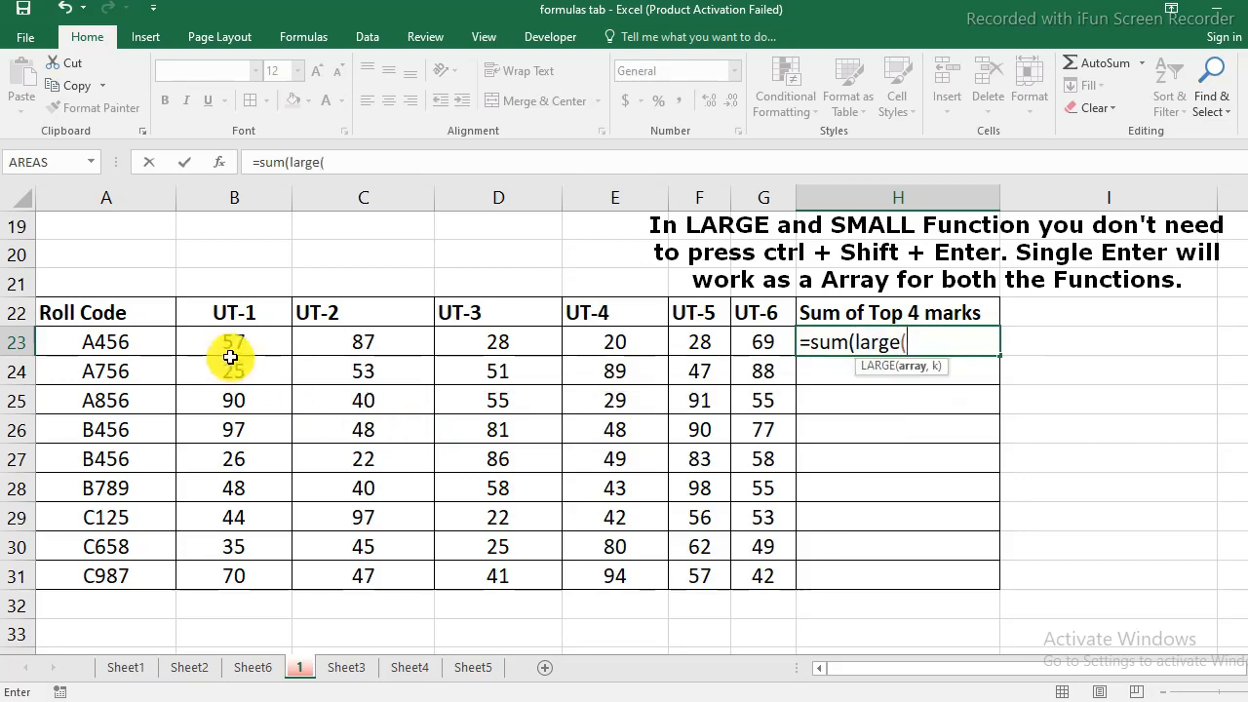
{"action": "left_click_drag", "start_coordinate": [212, 341], "coordinate": [741, 340]}
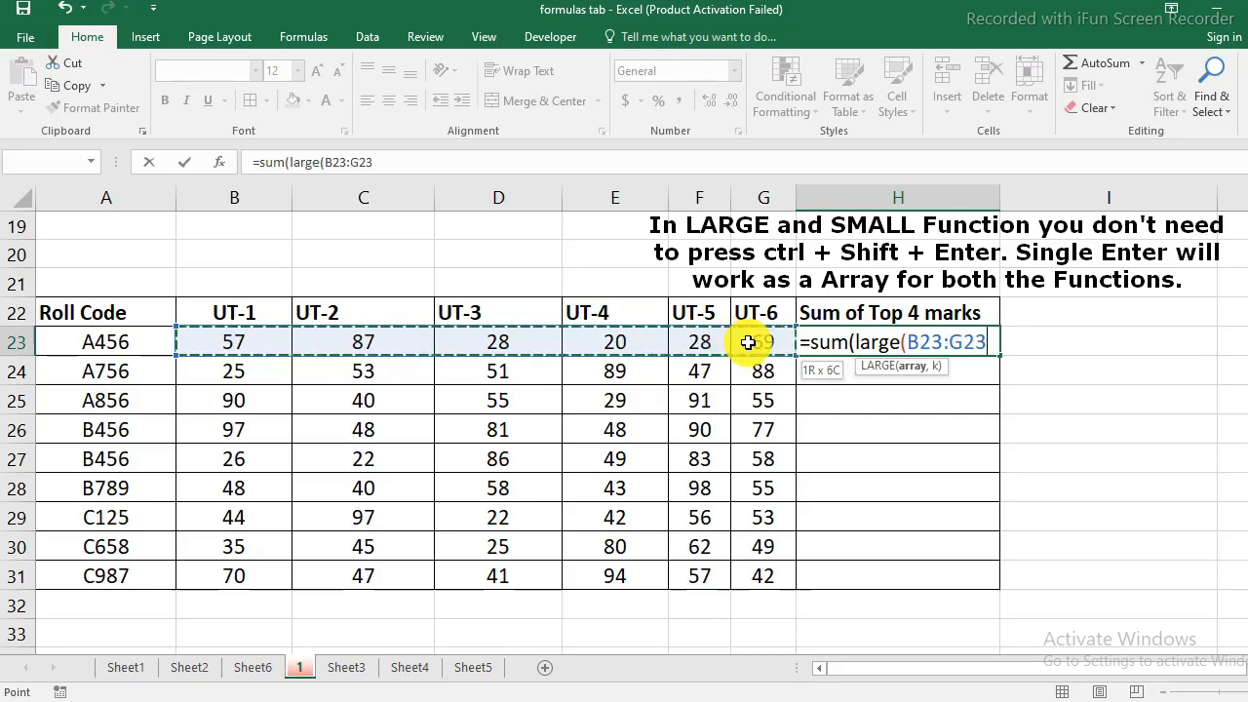
{"action": "type", "text": ","}
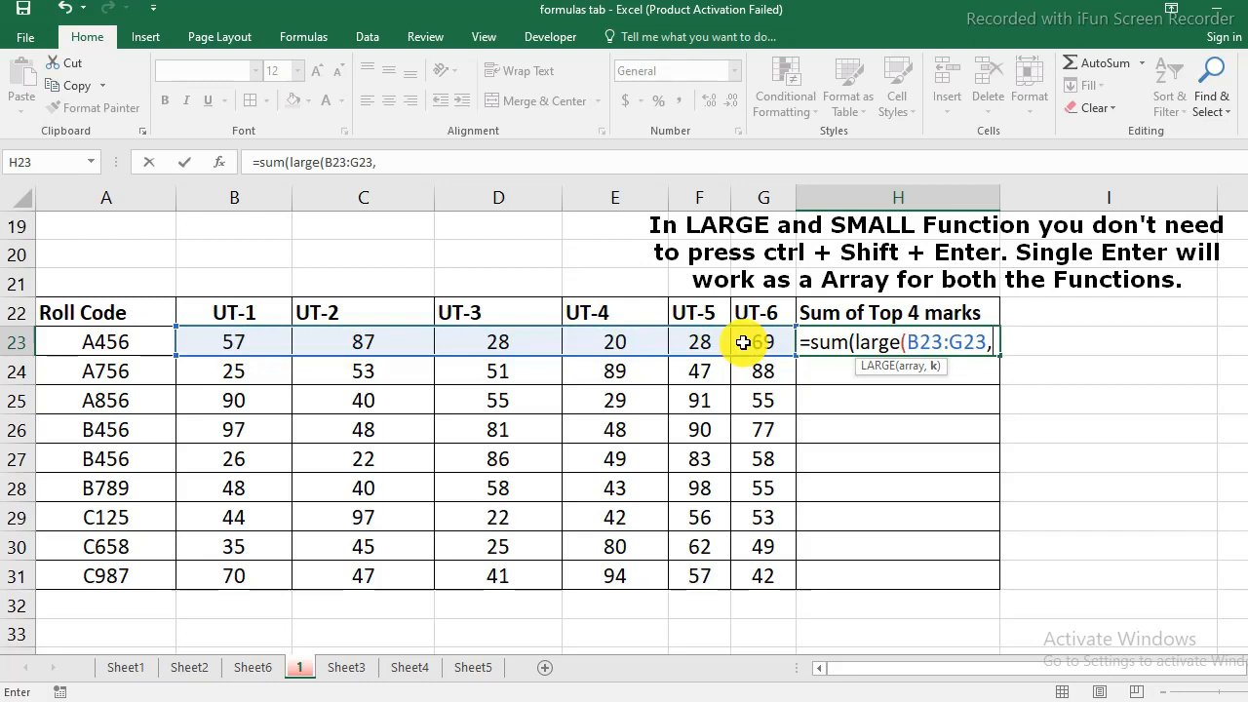
{"action": "type", "text": "4"}
{"action": "type", "text": "))"}
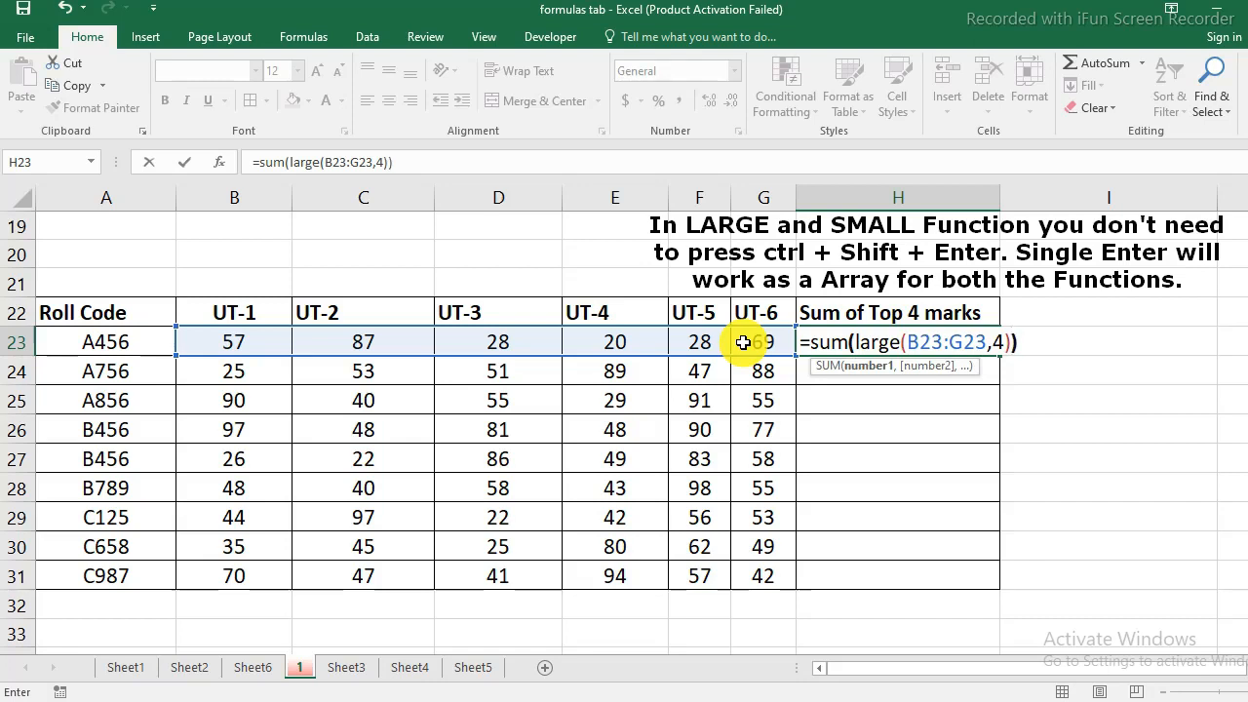
{"action": "key", "text": "Return"}
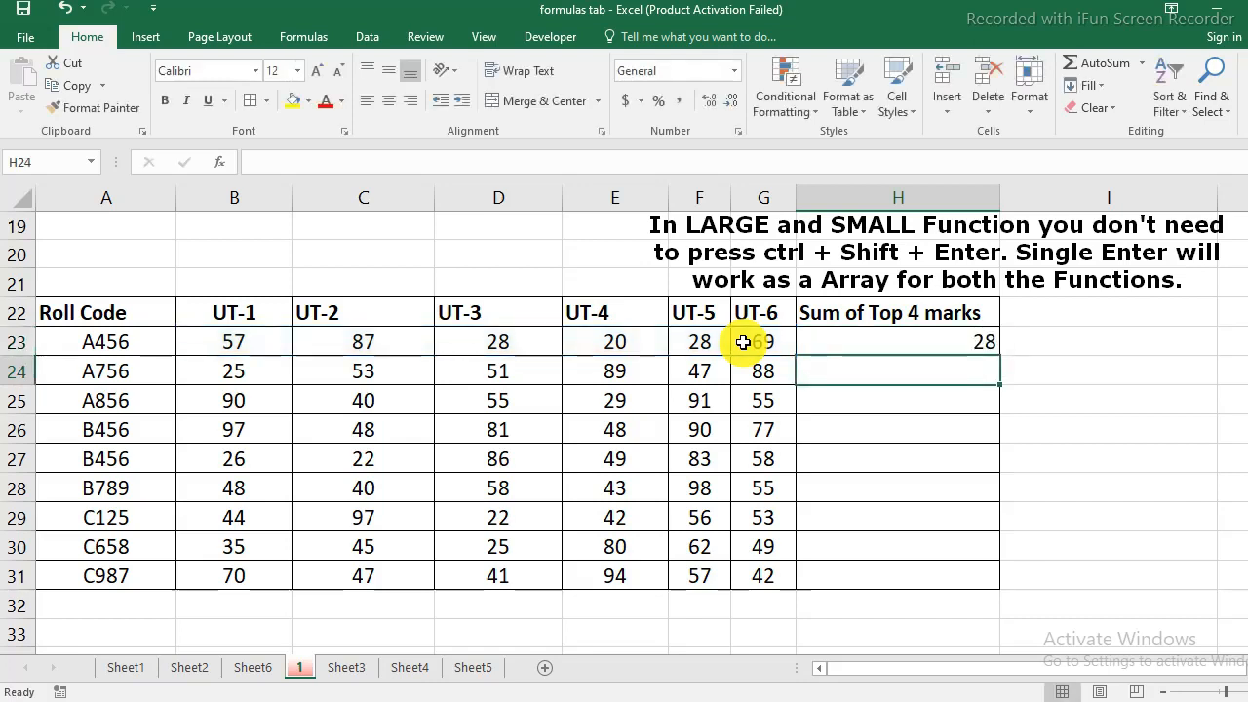
- Set the UT-3 mark for A456 in D23 to 35 and recheck the H23 formula
{"action": "left_click", "coordinate": [906, 341]}
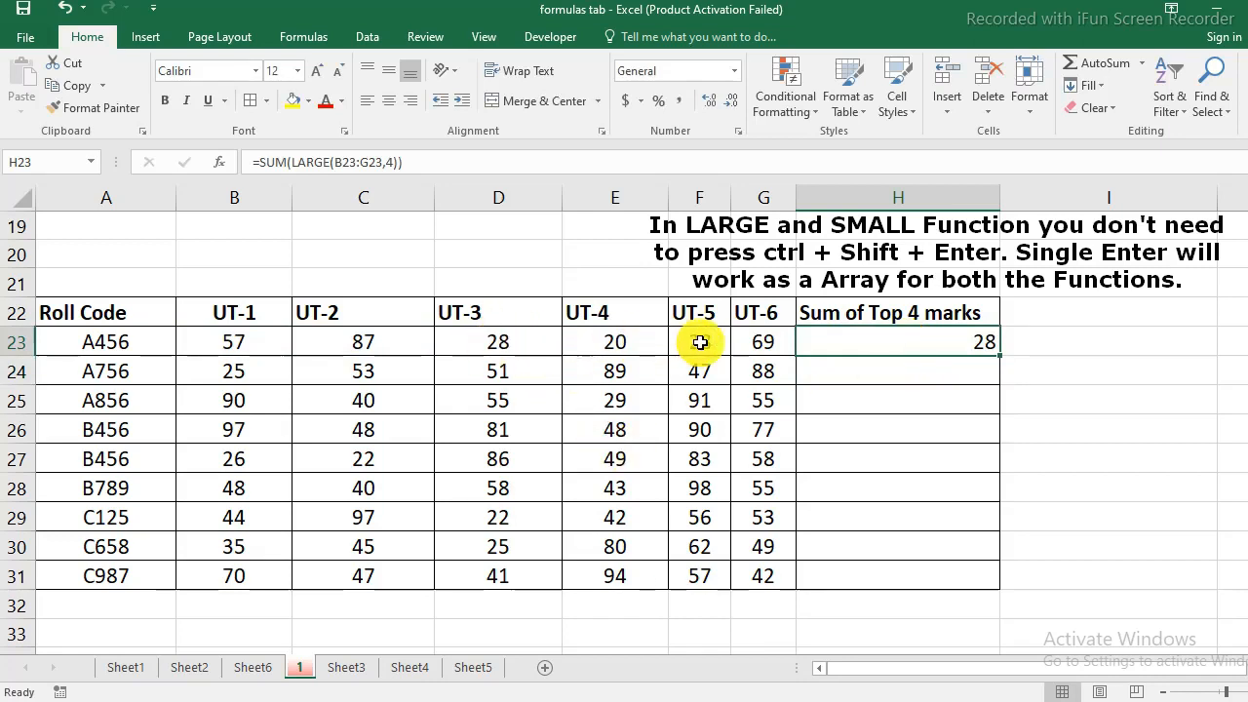
{"action": "left_click", "coordinate": [507, 345]}
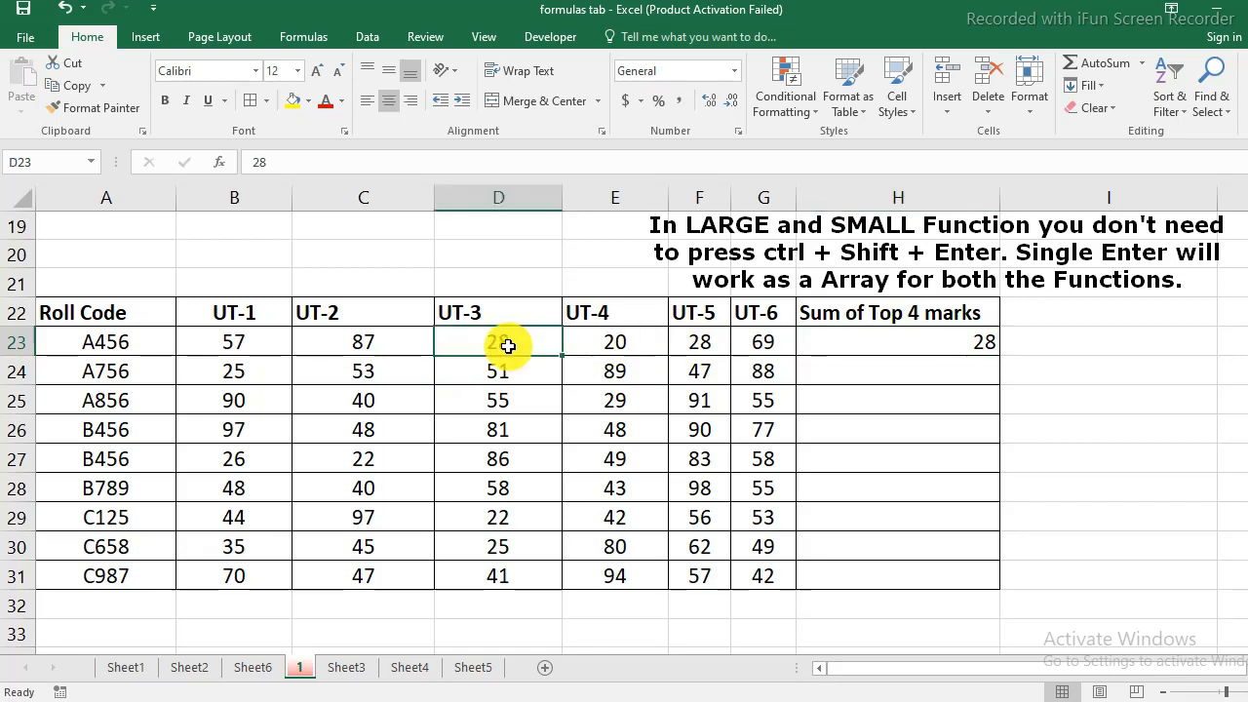
{"action": "type", "text": "35"}
{"action": "key", "text": "Return"}
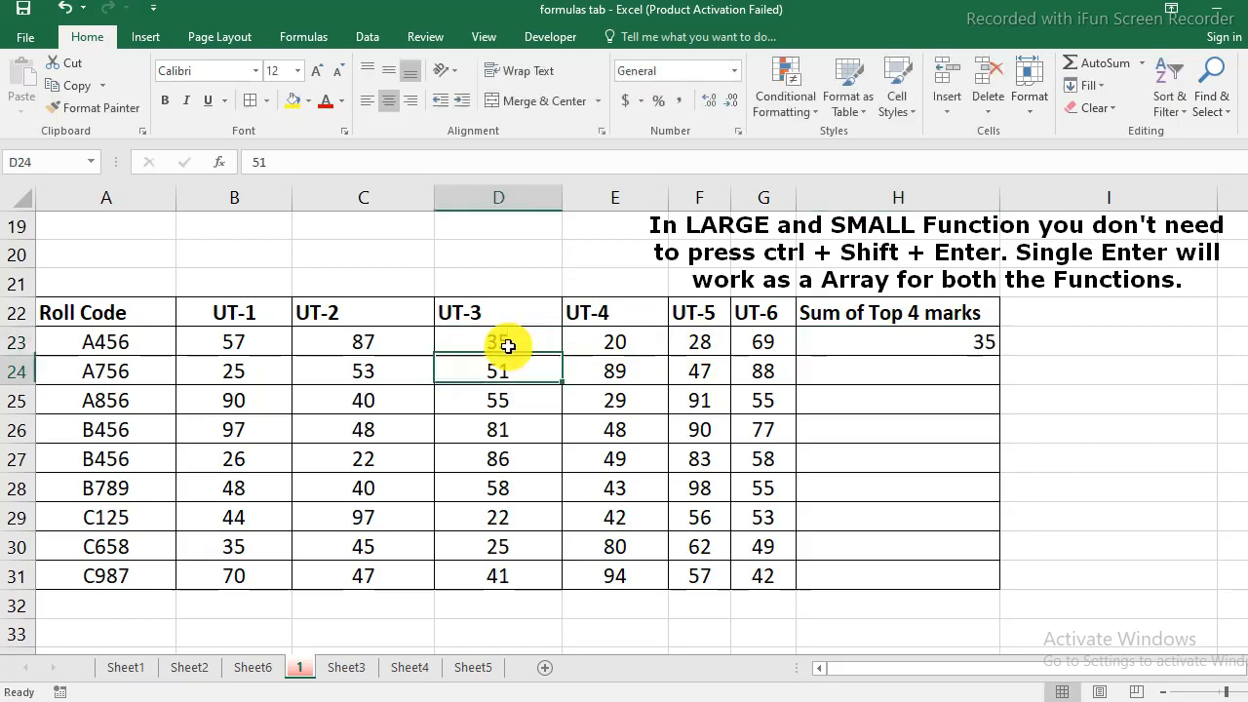
{"action": "left_click", "coordinate": [507, 345]}
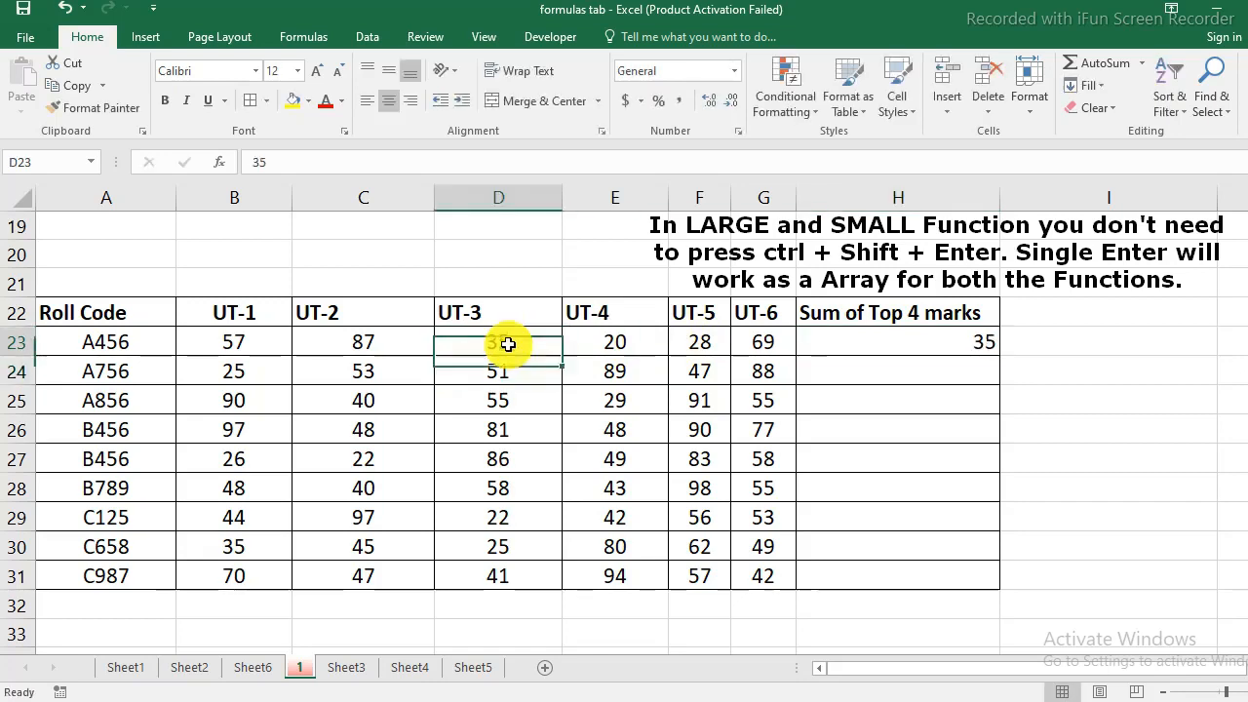
{"action": "left_click", "coordinate": [934, 340]}
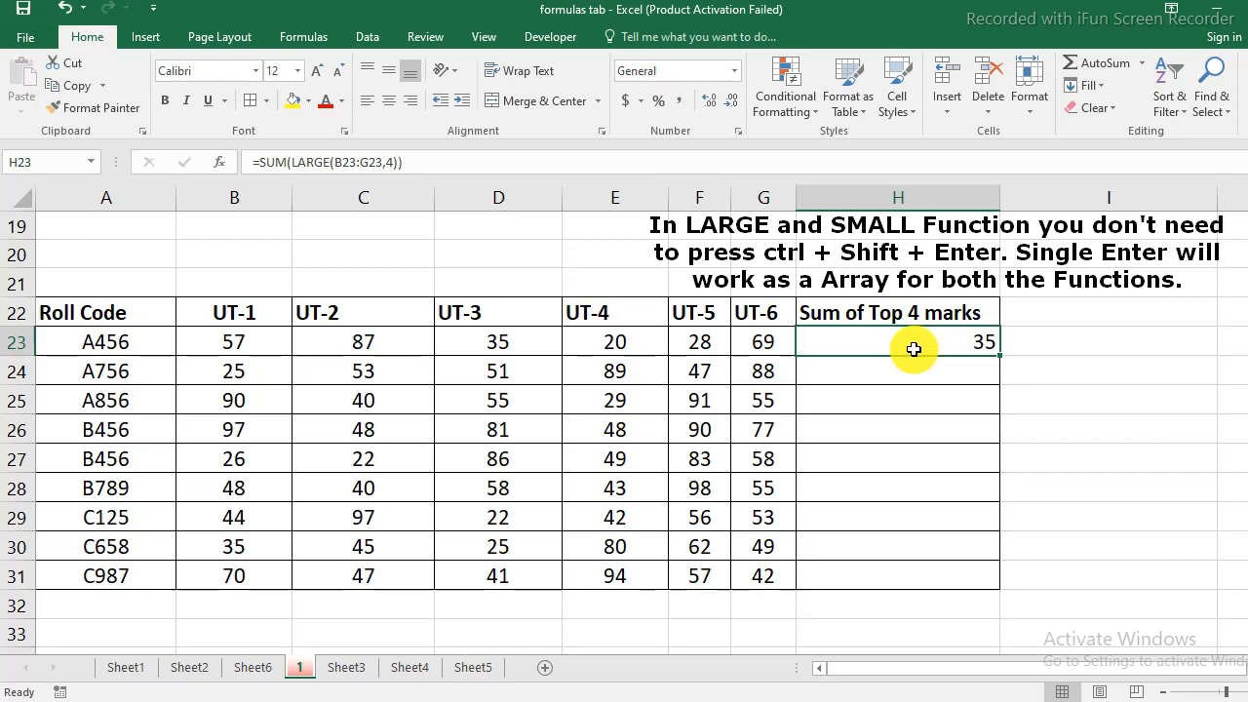
- Edit H23 so LARGE uses the array constant {1,2,3,4} as k, then fill the formula down to H31
{"action": "key", "text": "F2"}
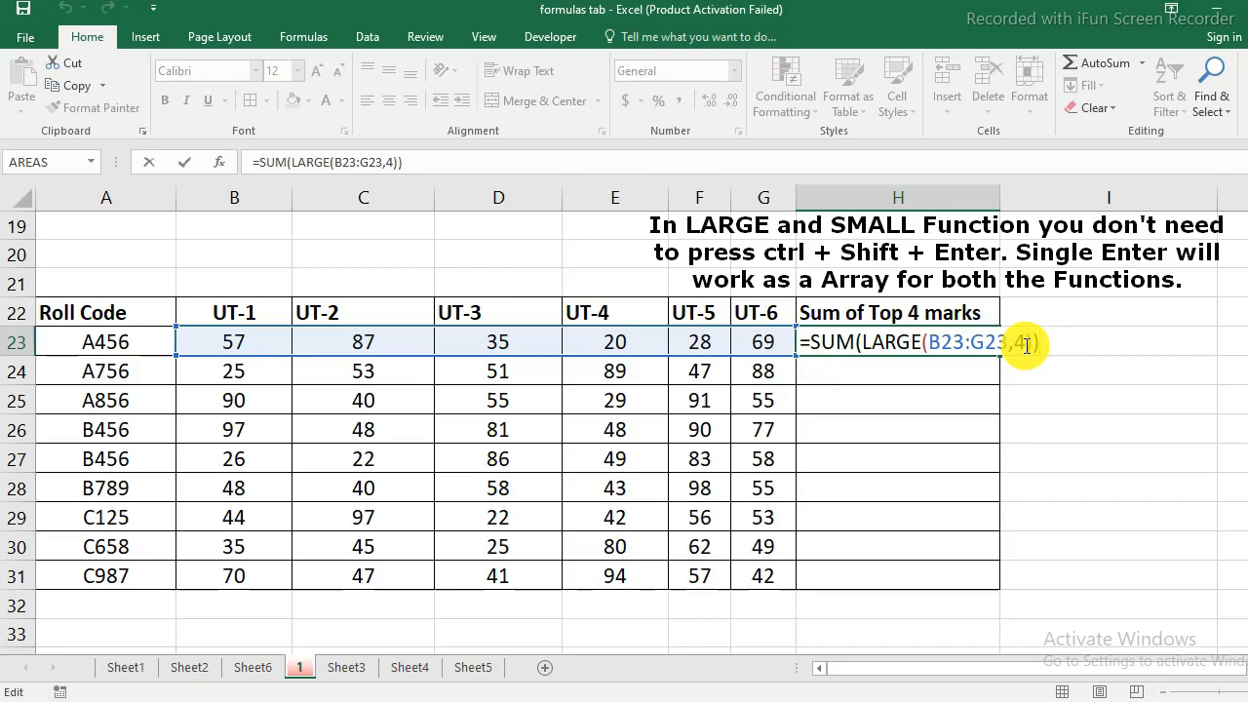
{"action": "left_click", "coordinate": [1026, 345]}
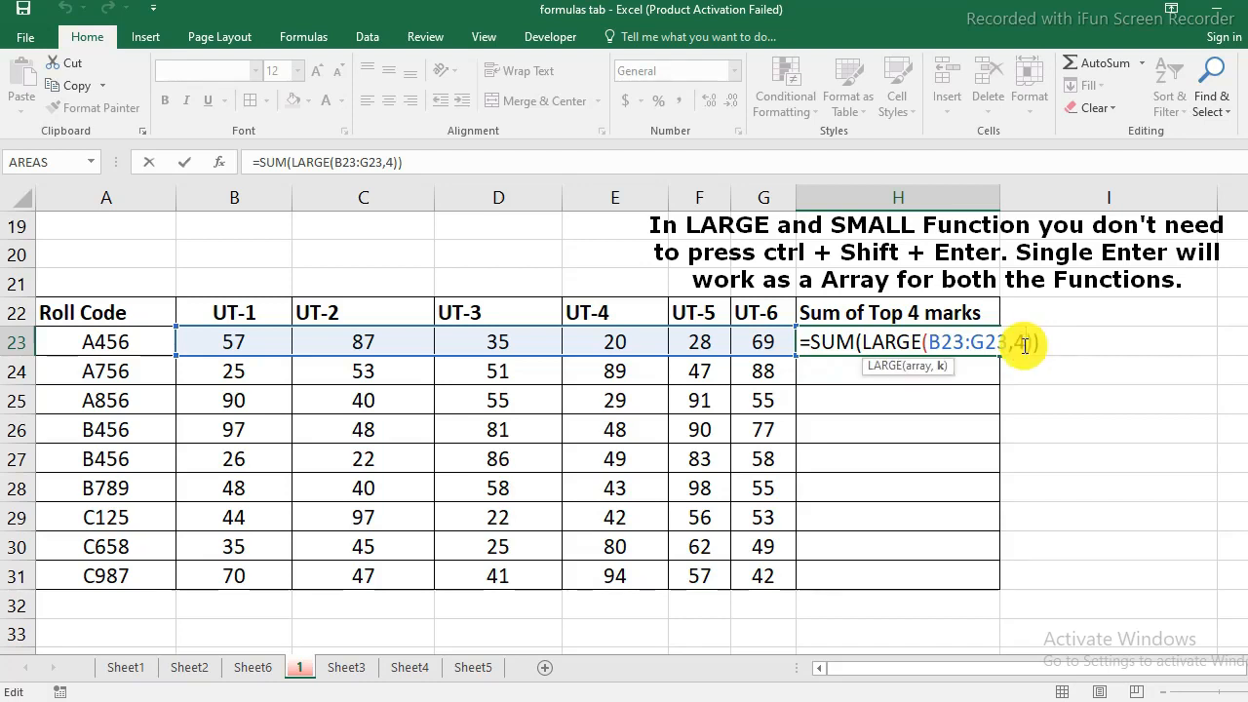
{"action": "key", "text": "BackSpace"}
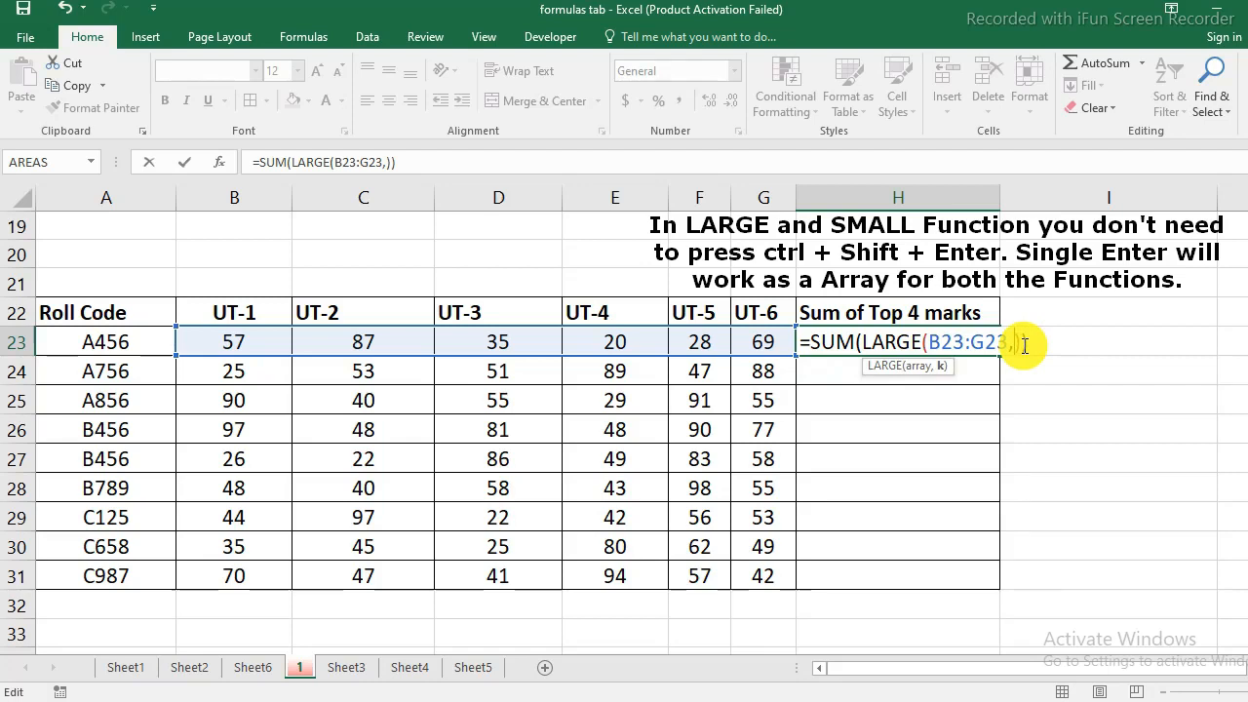
{"action": "type", "text": "{1,2,3,4"}
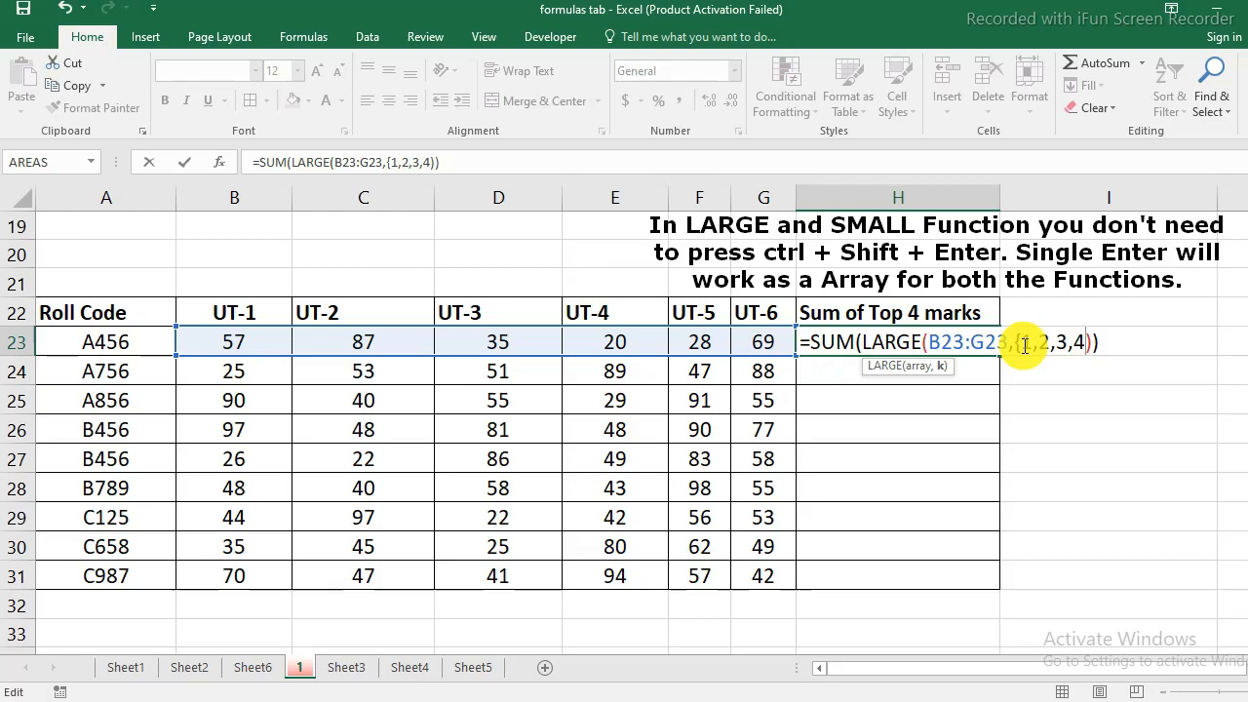
{"action": "type", "text": "}"}
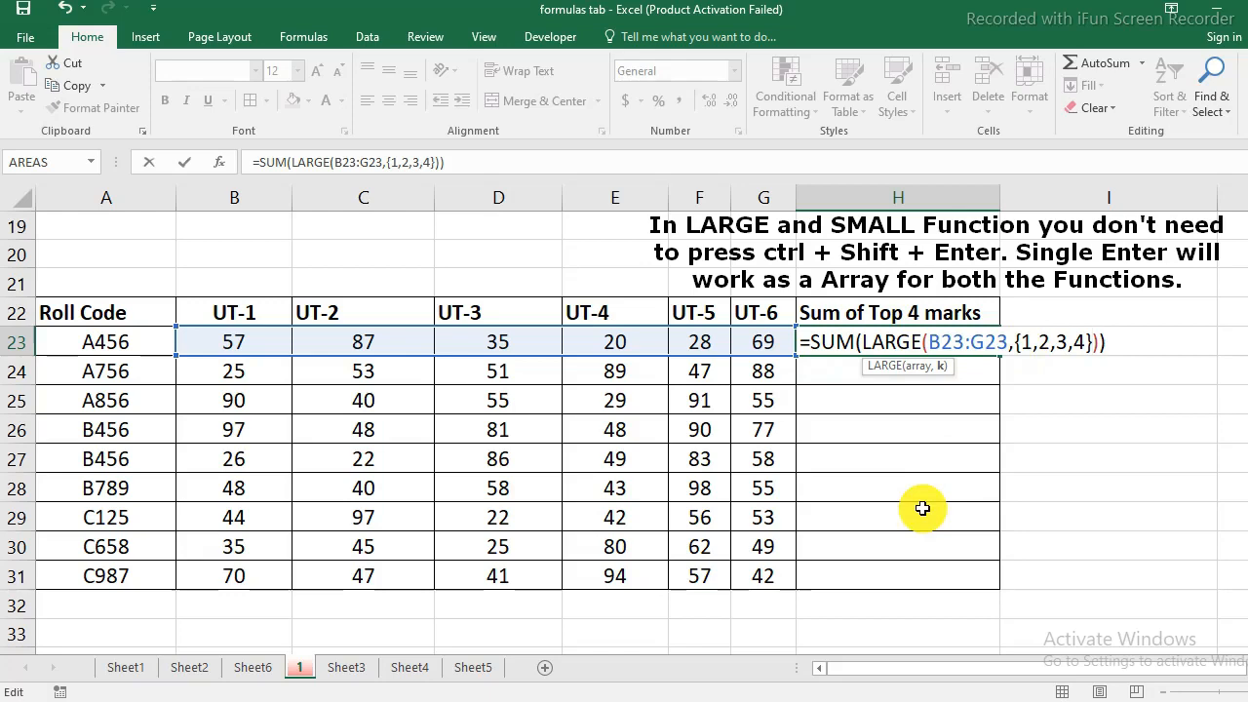
{"action": "key", "text": "Return"}
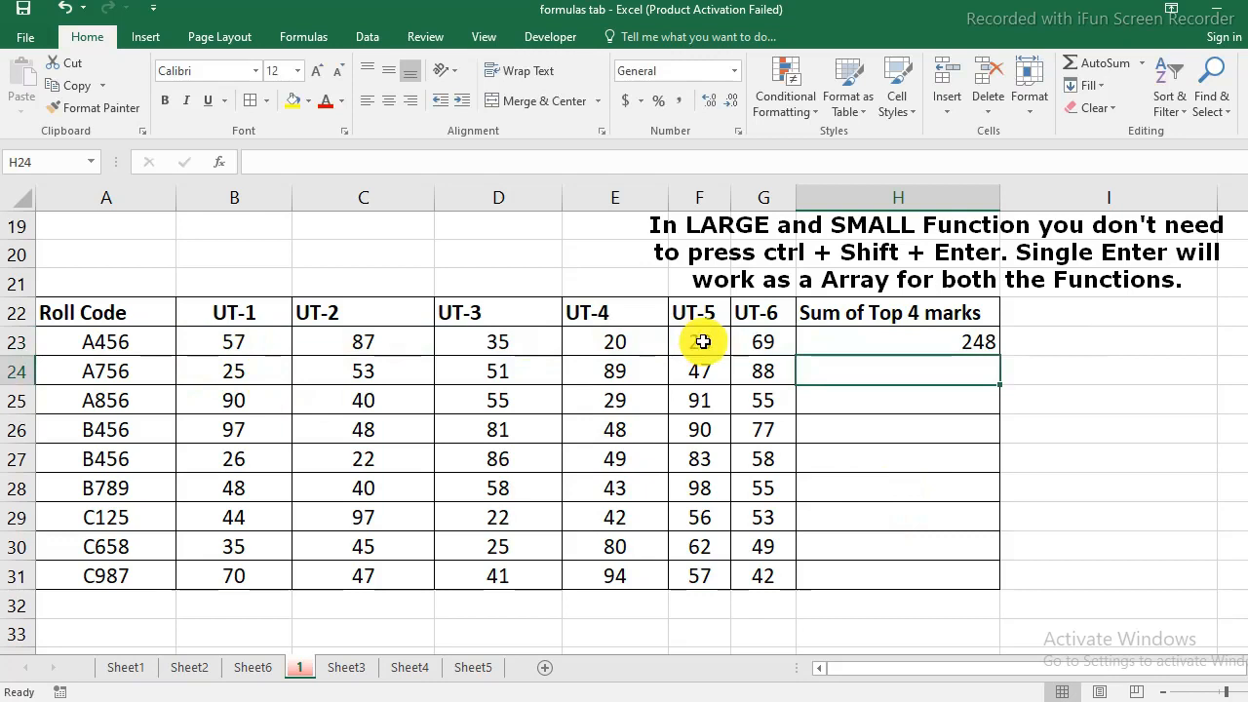
{"action": "left_click", "coordinate": [970, 348]}
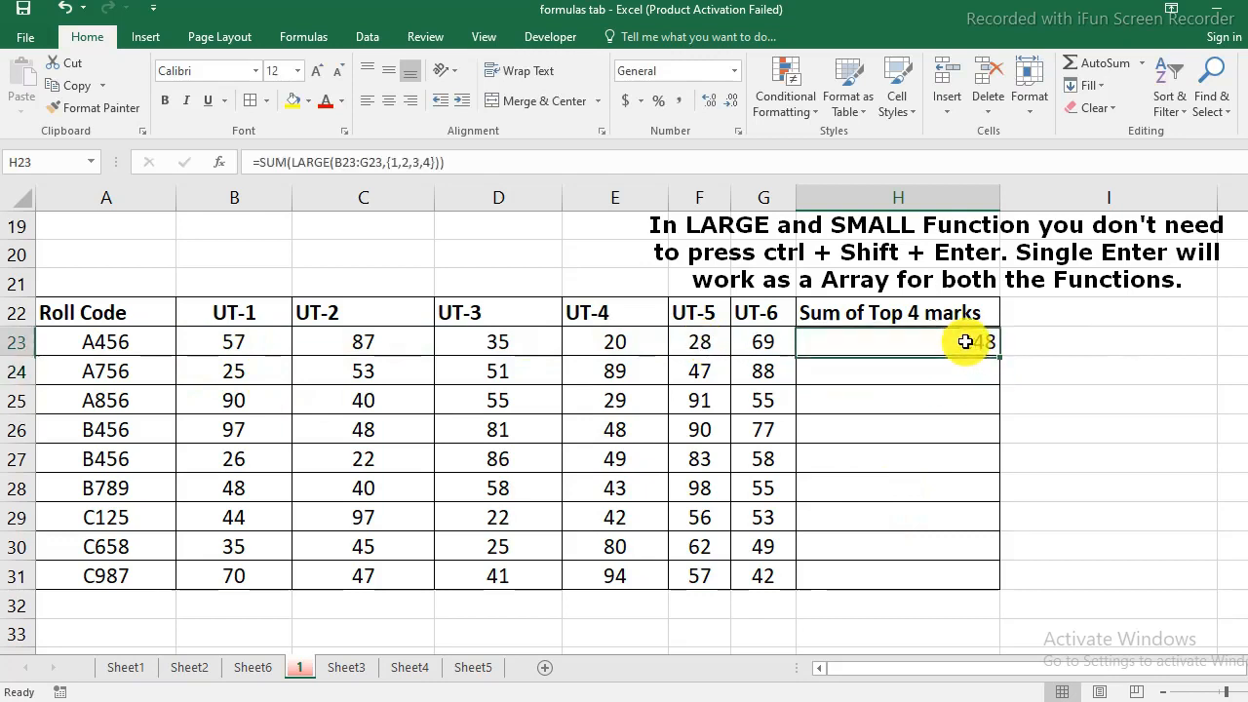
{"action": "left_click_drag", "start_coordinate": [1002, 358], "coordinate": [997, 583]}
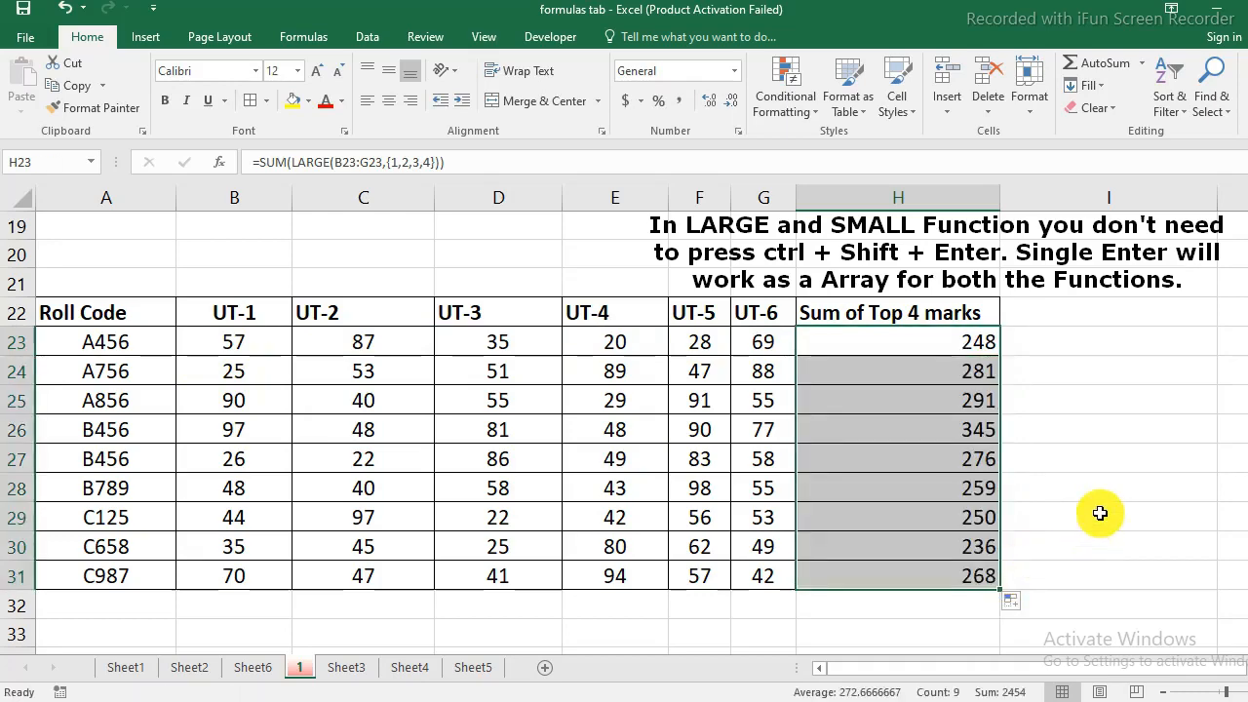
- Scroll to Example 3 and examine the Start-Time, End-Time and Total Time columns
{"action": "scroll", "coordinate": [1099, 514], "scroll_direction": "down", "scroll_amount": 4}
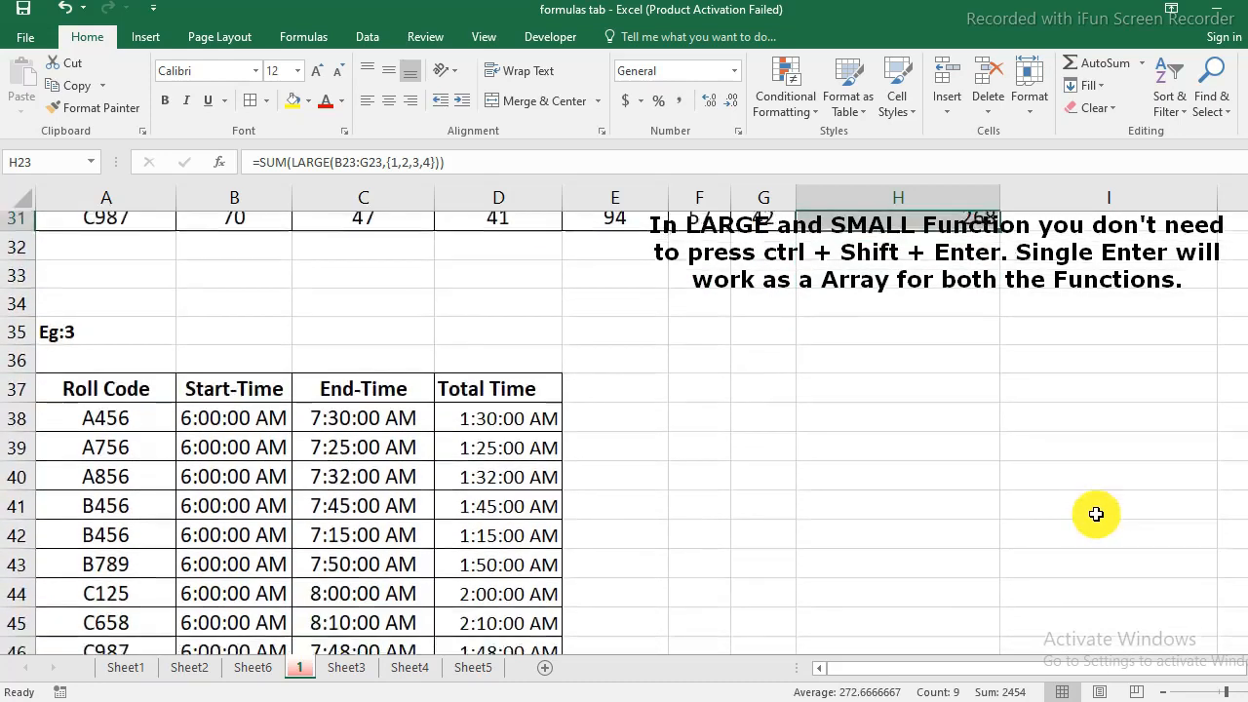
{"action": "scroll", "coordinate": [1095, 514], "scroll_direction": "down", "scroll_amount": 2}
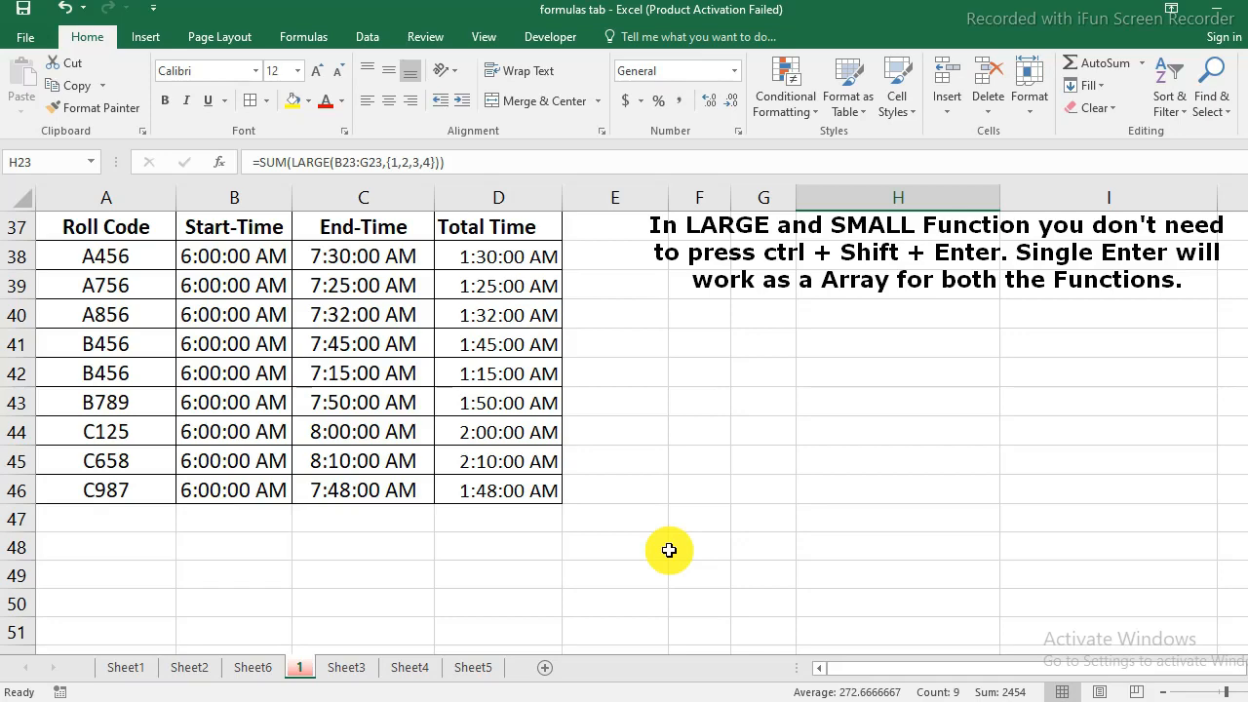
{"action": "scroll", "coordinate": [668, 550], "scroll_direction": "up", "scroll_amount": 1}
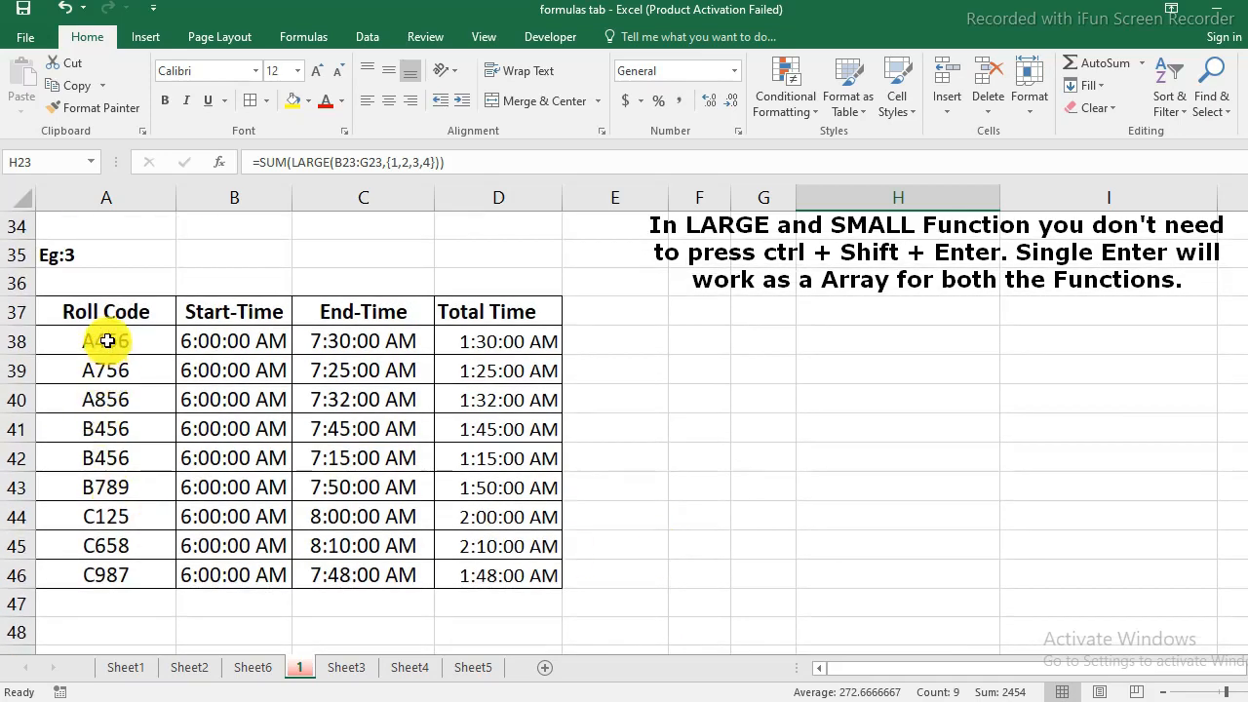
{"action": "left_click", "coordinate": [107, 340]}
{"action": "left_click", "coordinate": [223, 338]}
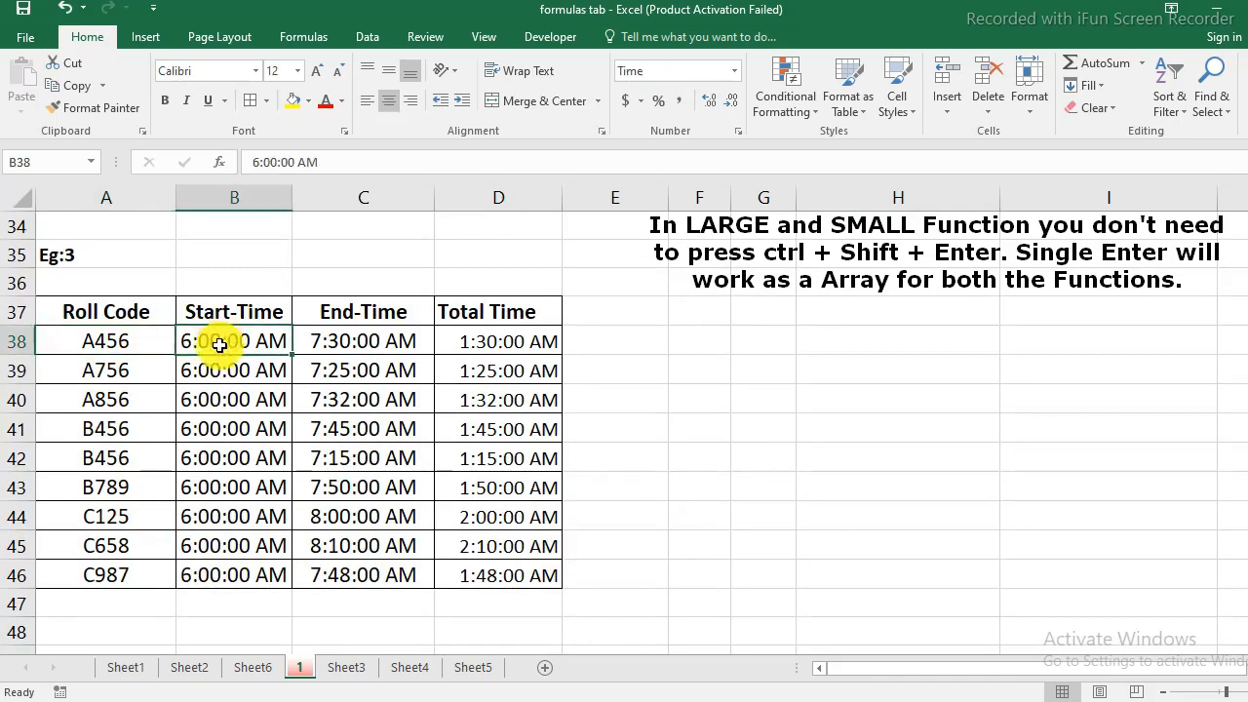
{"action": "left_click_drag", "start_coordinate": [223, 337], "coordinate": [221, 582]}
{"action": "left_click_drag", "start_coordinate": [357, 341], "coordinate": [373, 575]}
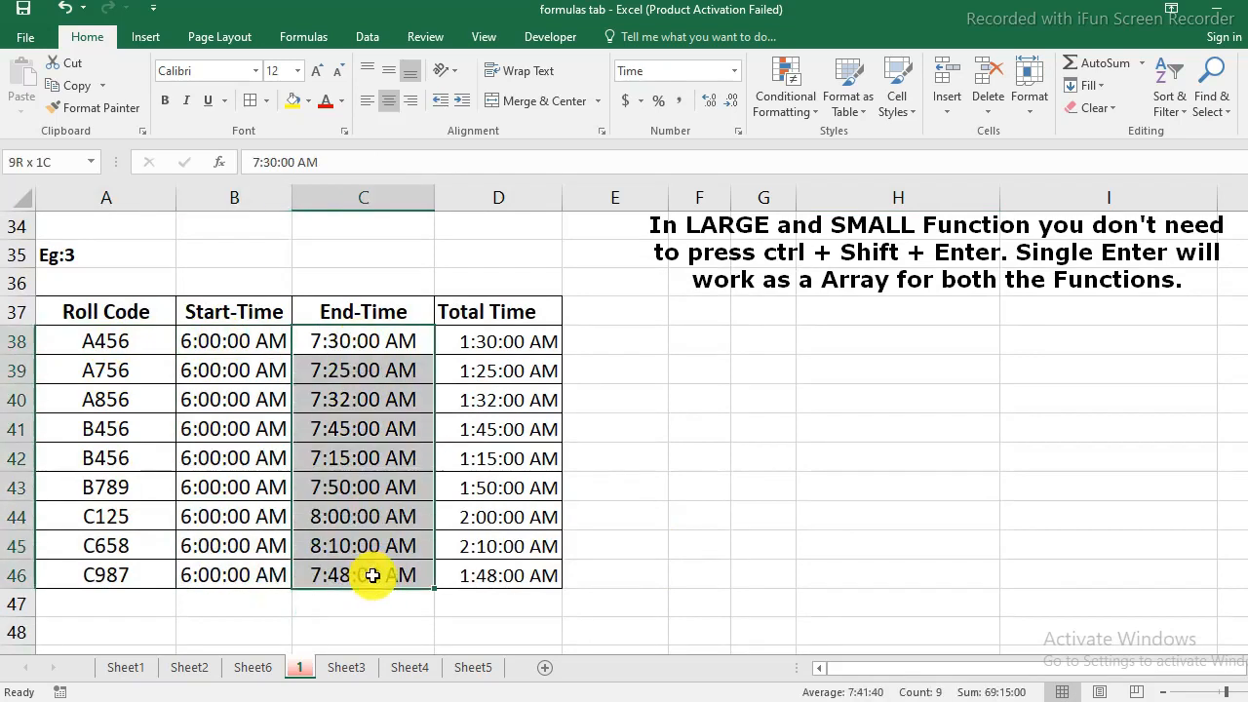
{"action": "left_click_drag", "start_coordinate": [521, 339], "coordinate": [520, 585]}
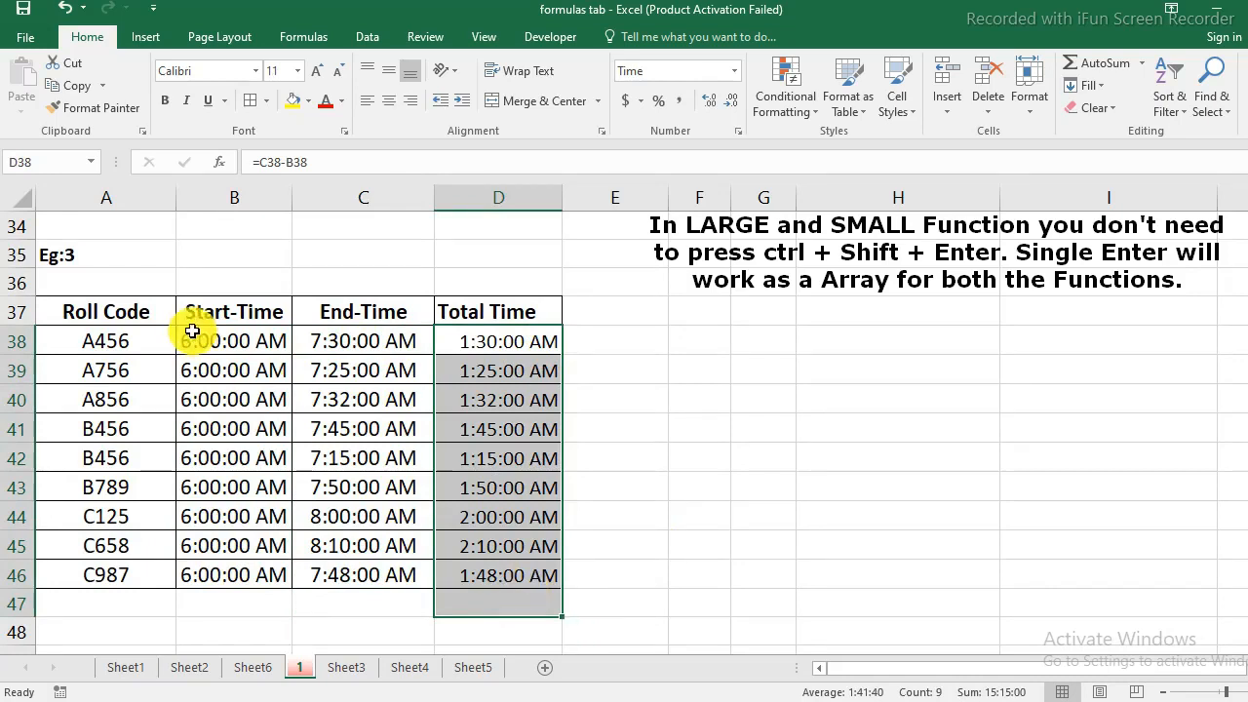
{"action": "left_click_drag", "start_coordinate": [217, 341], "coordinate": [233, 574]}
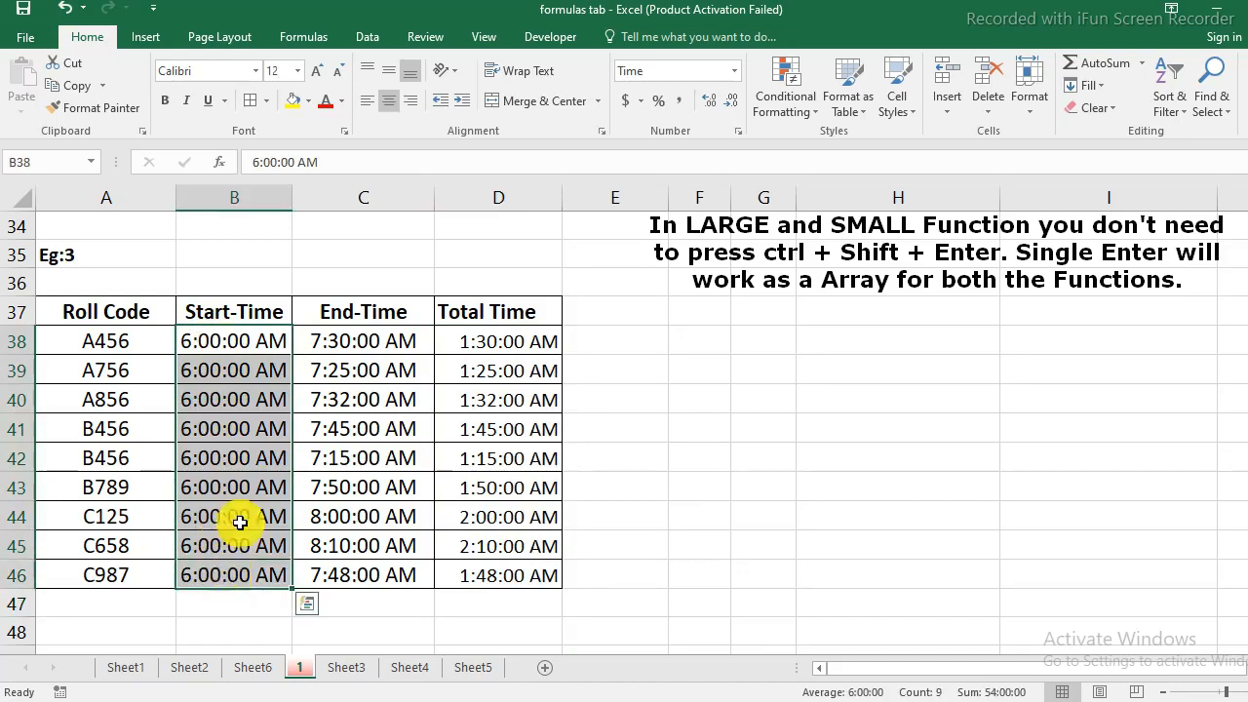
{"action": "left_click_drag", "start_coordinate": [406, 342], "coordinate": [399, 576]}
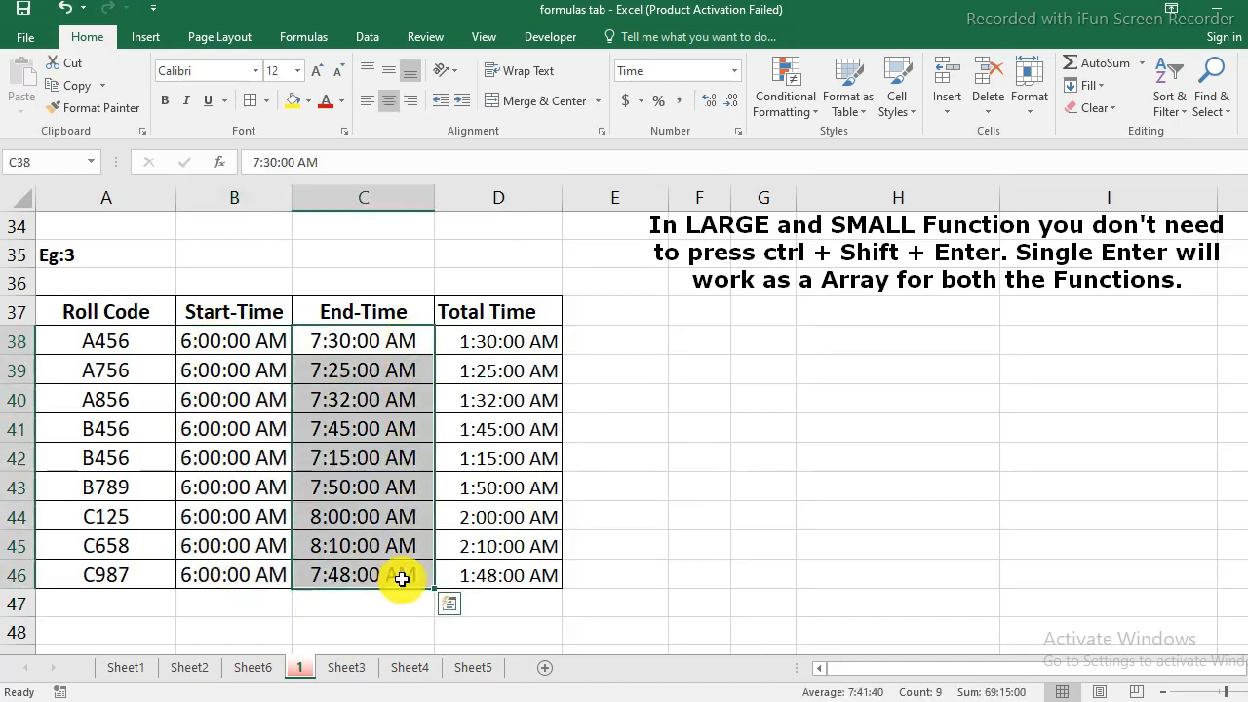
- In C49, enter =small(D38:D46,1) to return the shortest Total Time
{"action": "left_click_drag", "start_coordinate": [527, 343], "coordinate": [520, 573]}
{"action": "left_click", "coordinate": [453, 620]}
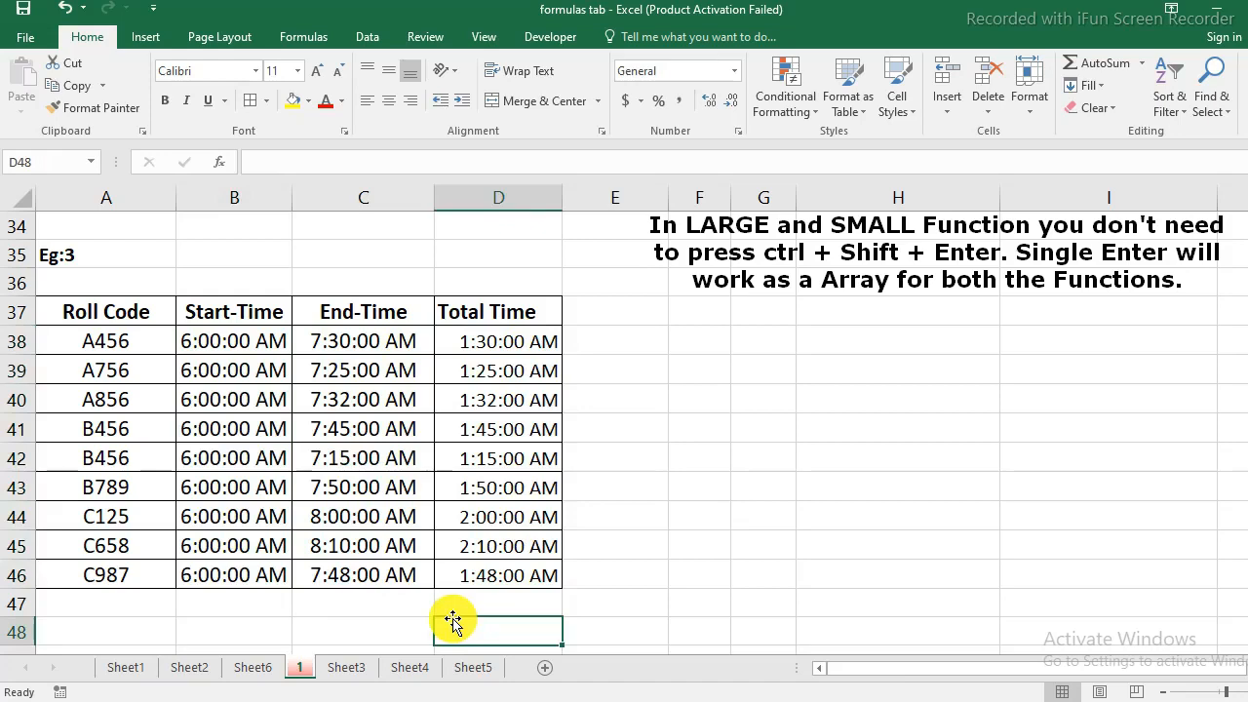
{"action": "scroll", "coordinate": [451, 619], "scroll_direction": "down", "scroll_amount": 1}
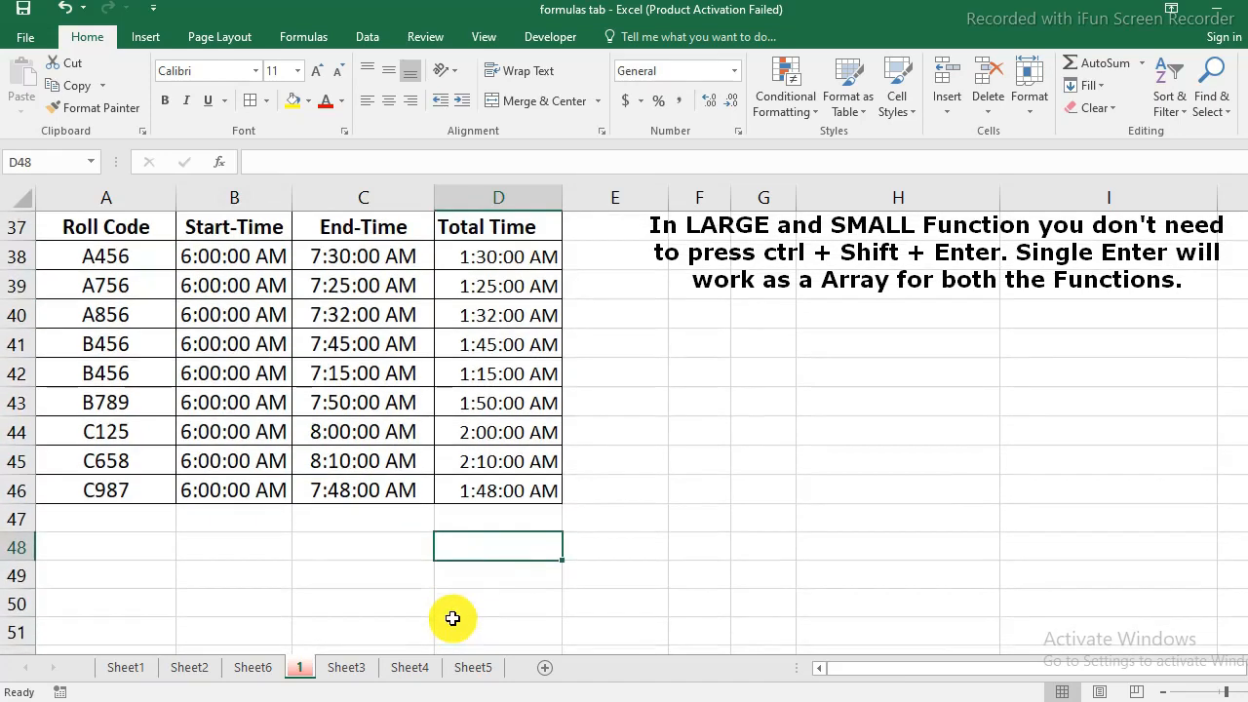
{"action": "left_click", "coordinate": [380, 579]}
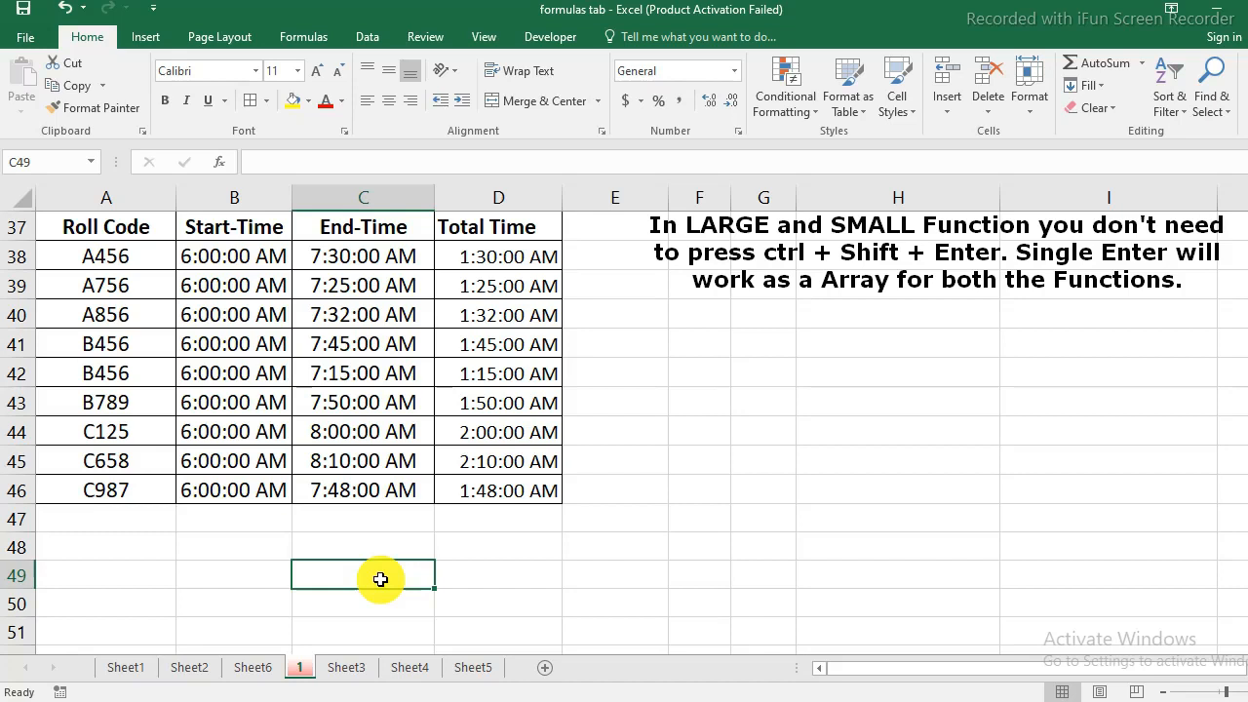
{"action": "type", "text": "=small"}
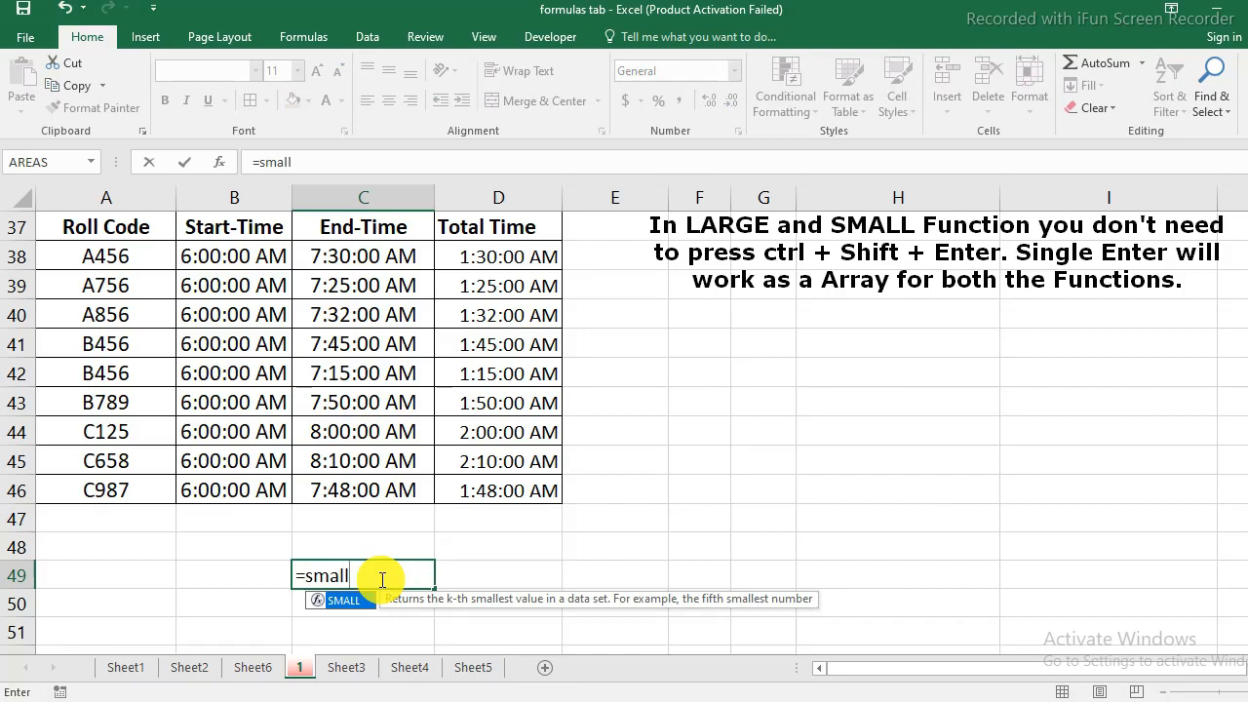
{"action": "type", "text": "("}
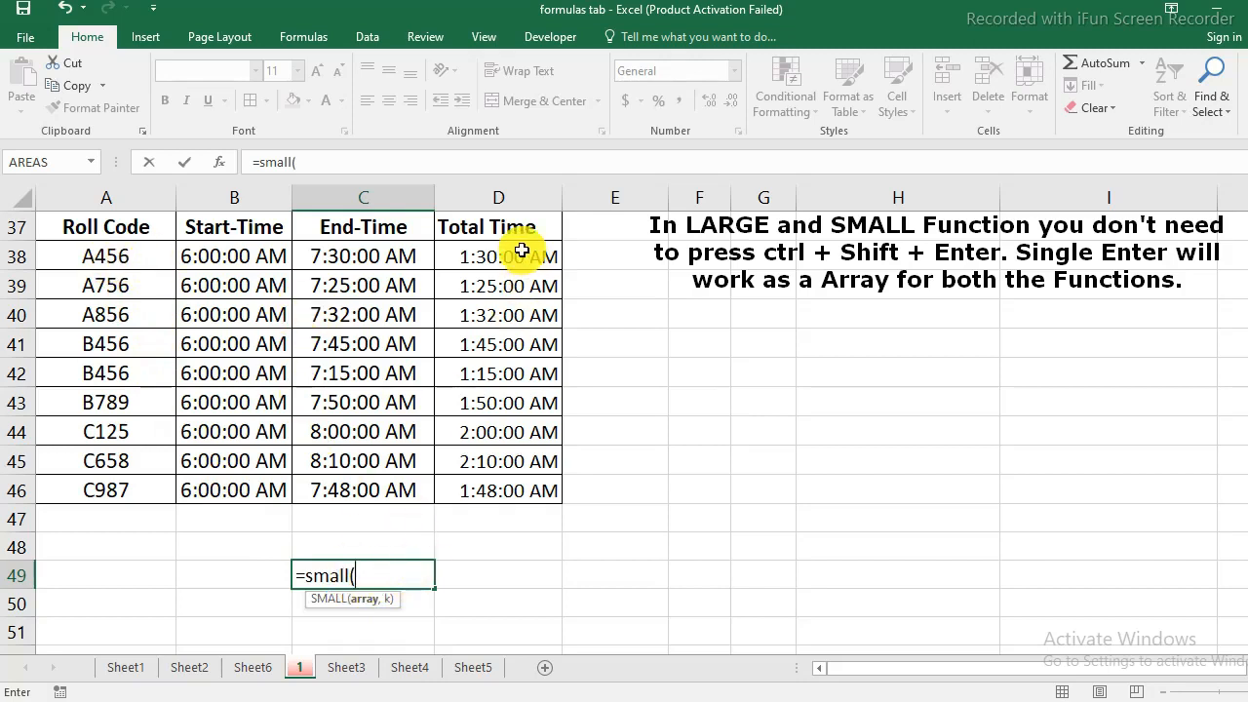
{"action": "left_click_drag", "start_coordinate": [517, 250], "coordinate": [526, 485]}
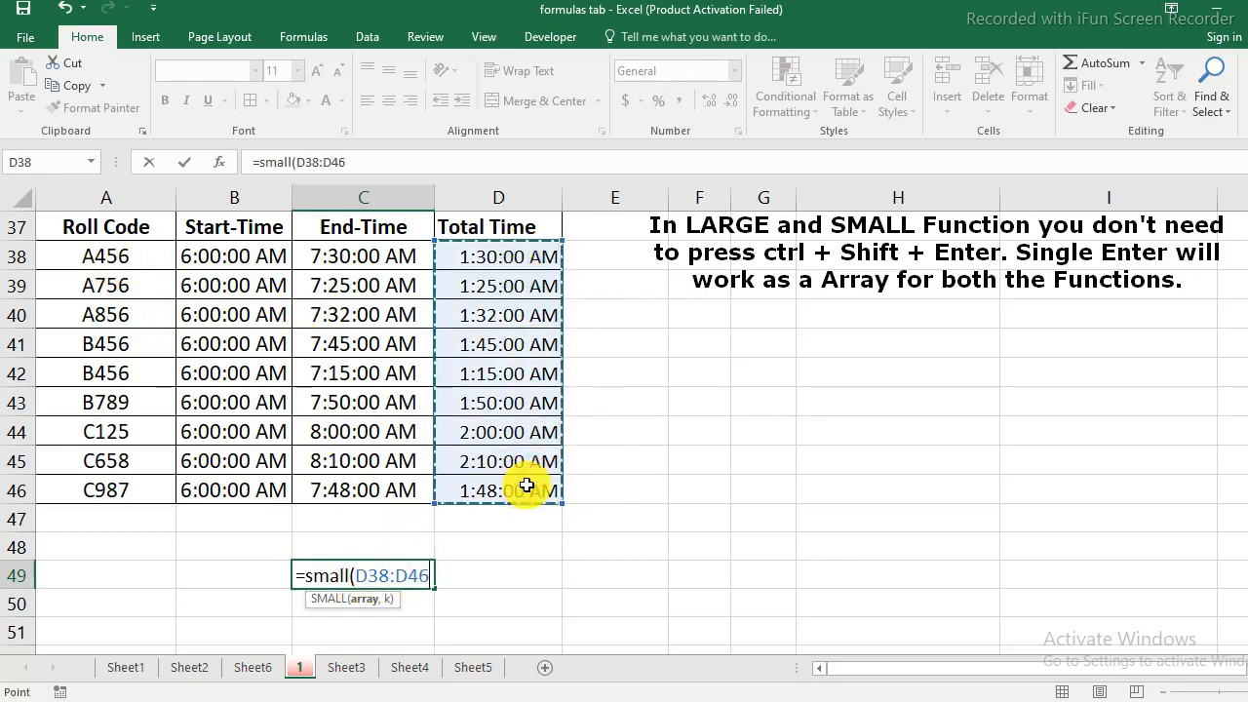
{"action": "type", "text": ","}
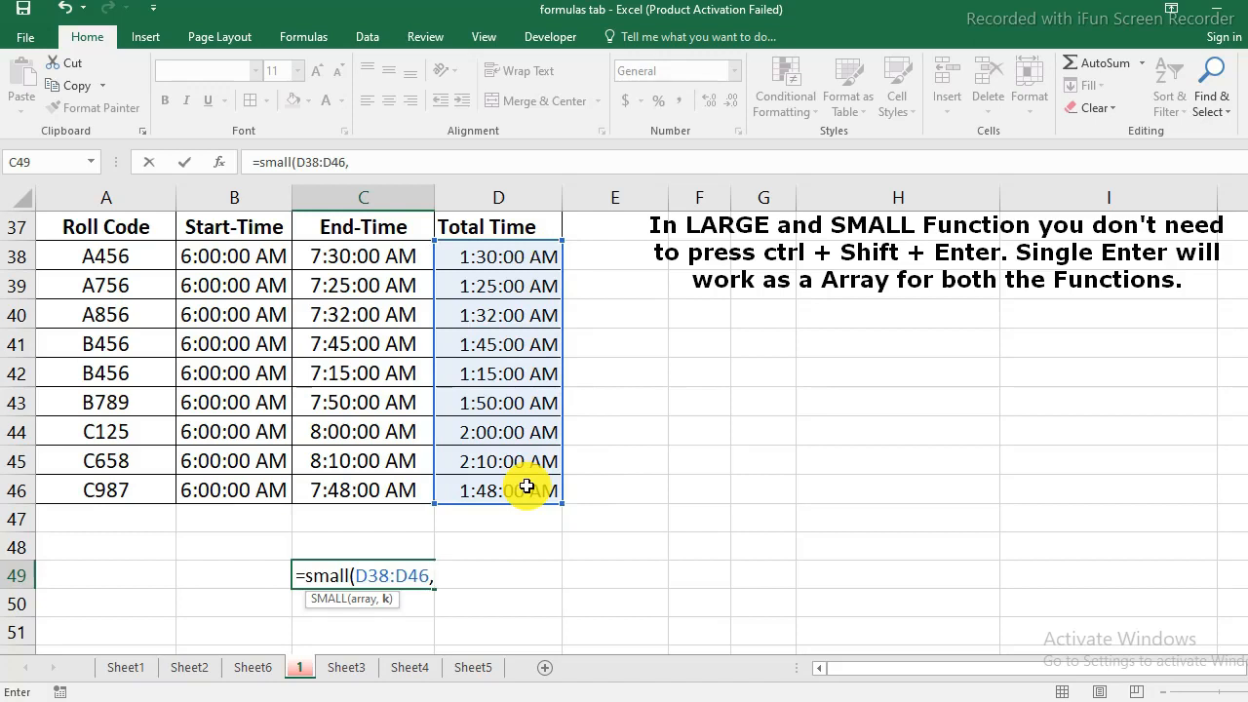
{"action": "type", "text": "1)"}
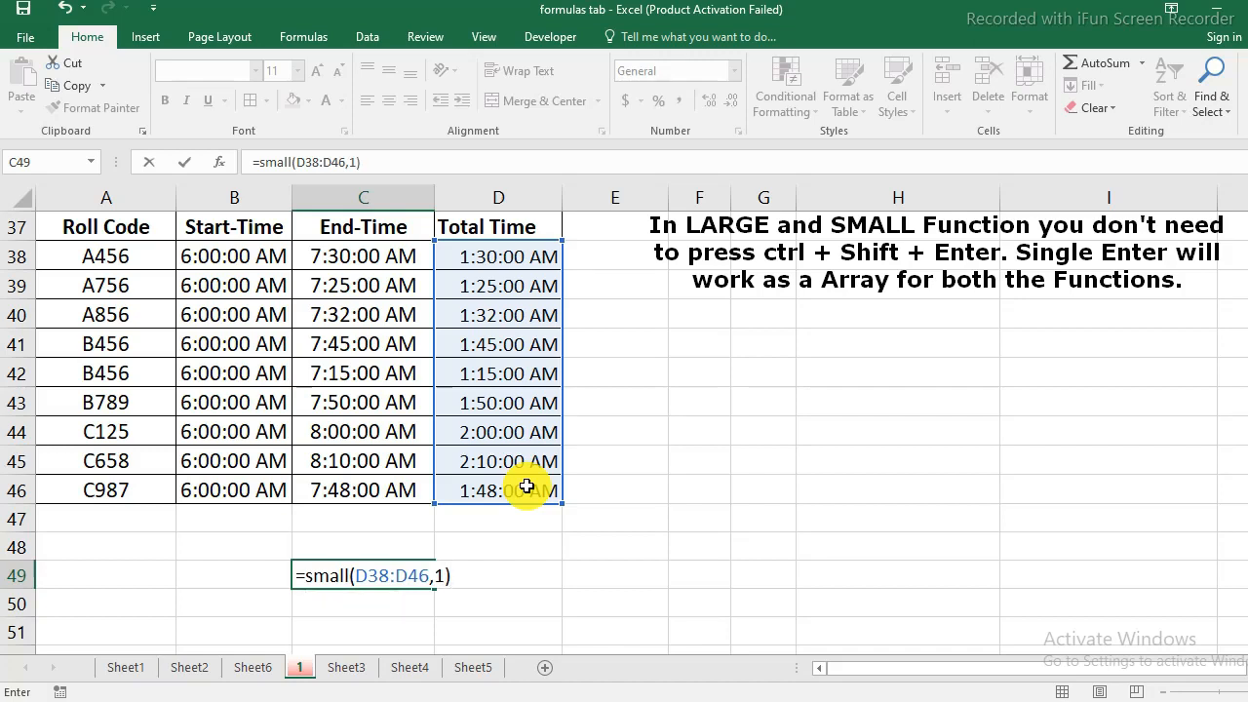
{"action": "key", "text": "Return"}
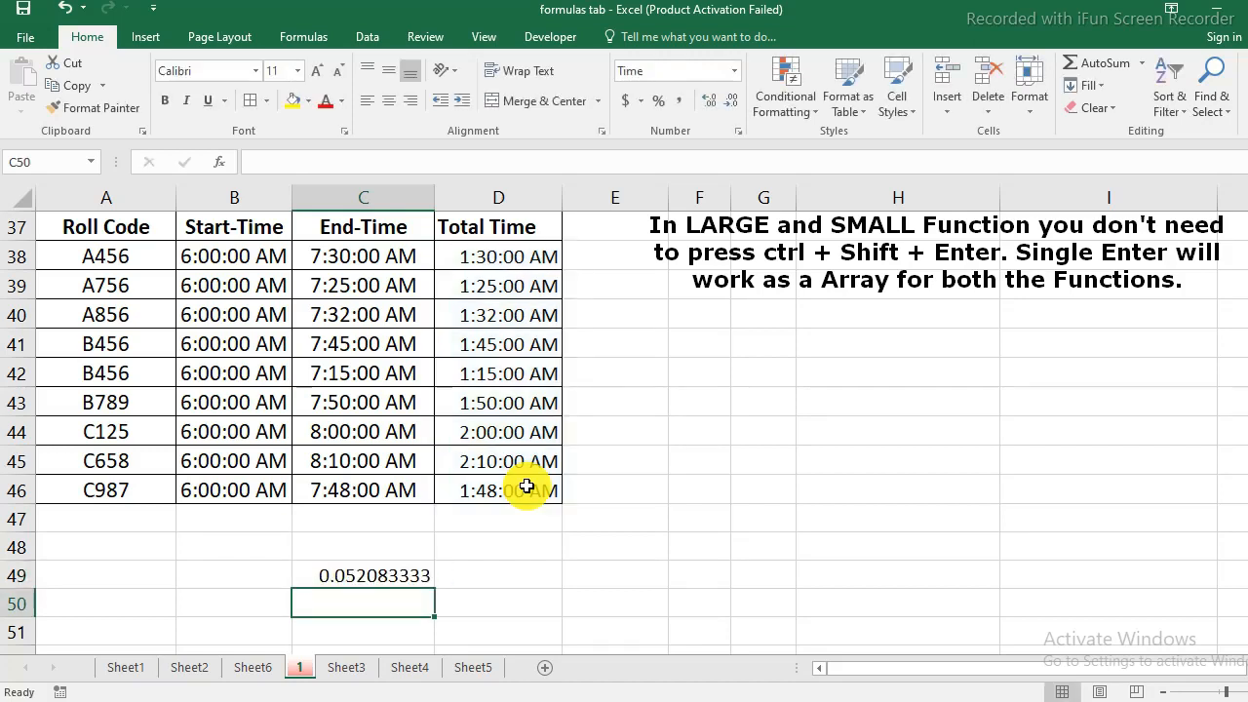
- Apply the Time number format to the SMALL result in C49
{"action": "left_click", "coordinate": [368, 575]}
{"action": "left_click", "coordinate": [733, 72]}
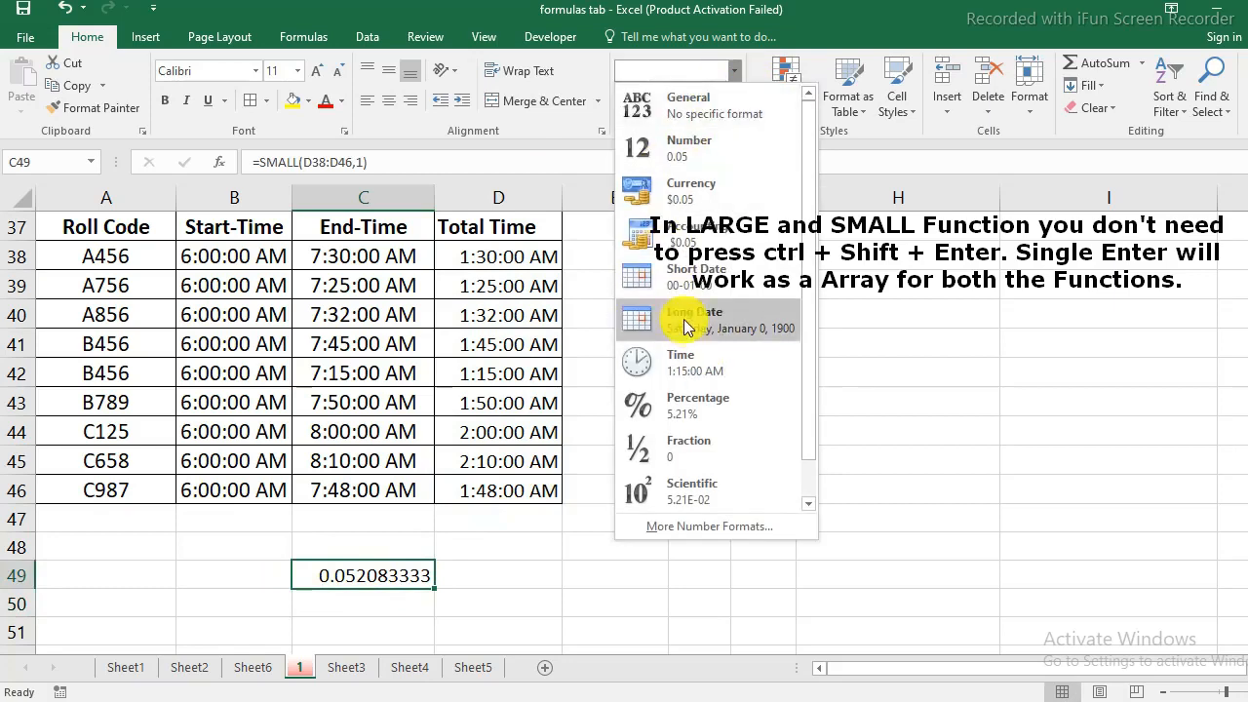
{"action": "left_click", "coordinate": [695, 374]}
{"action": "left_click", "coordinate": [529, 606]}
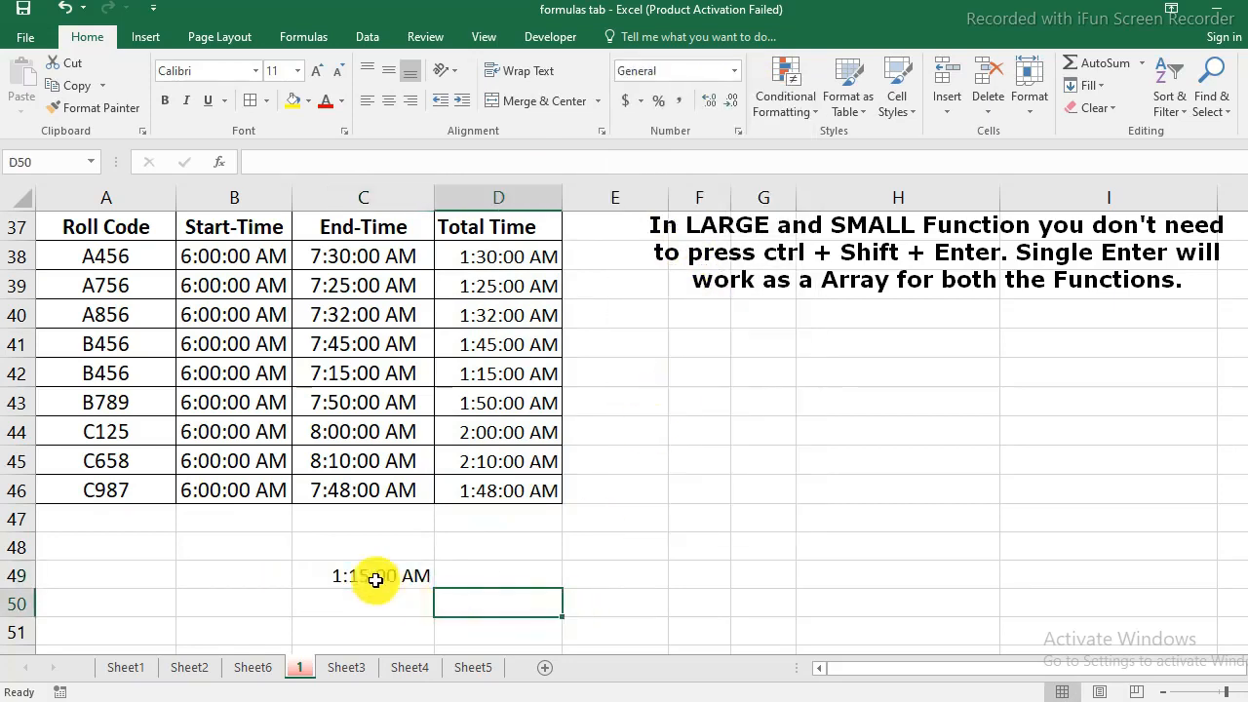
{"action": "left_click", "coordinate": [363, 577]}
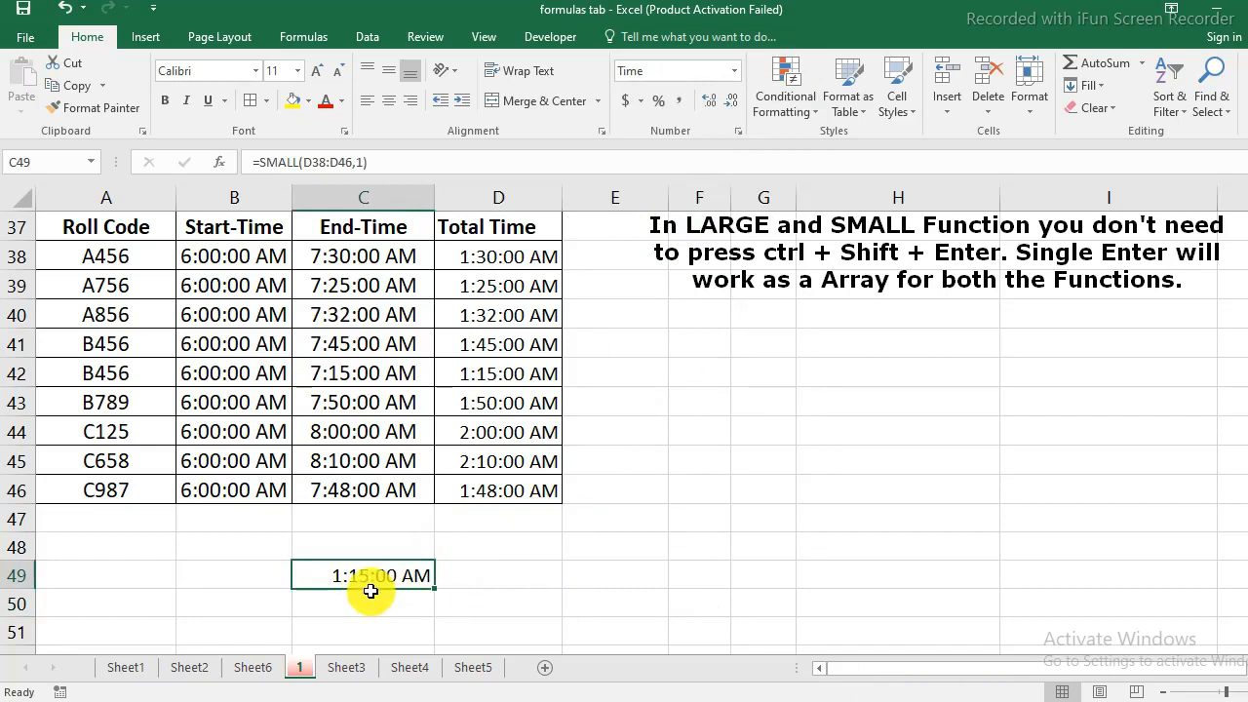
- Label the result by entering winner in B49
{"action": "left_click", "coordinate": [206, 576]}
{"action": "type", "text": "w"}
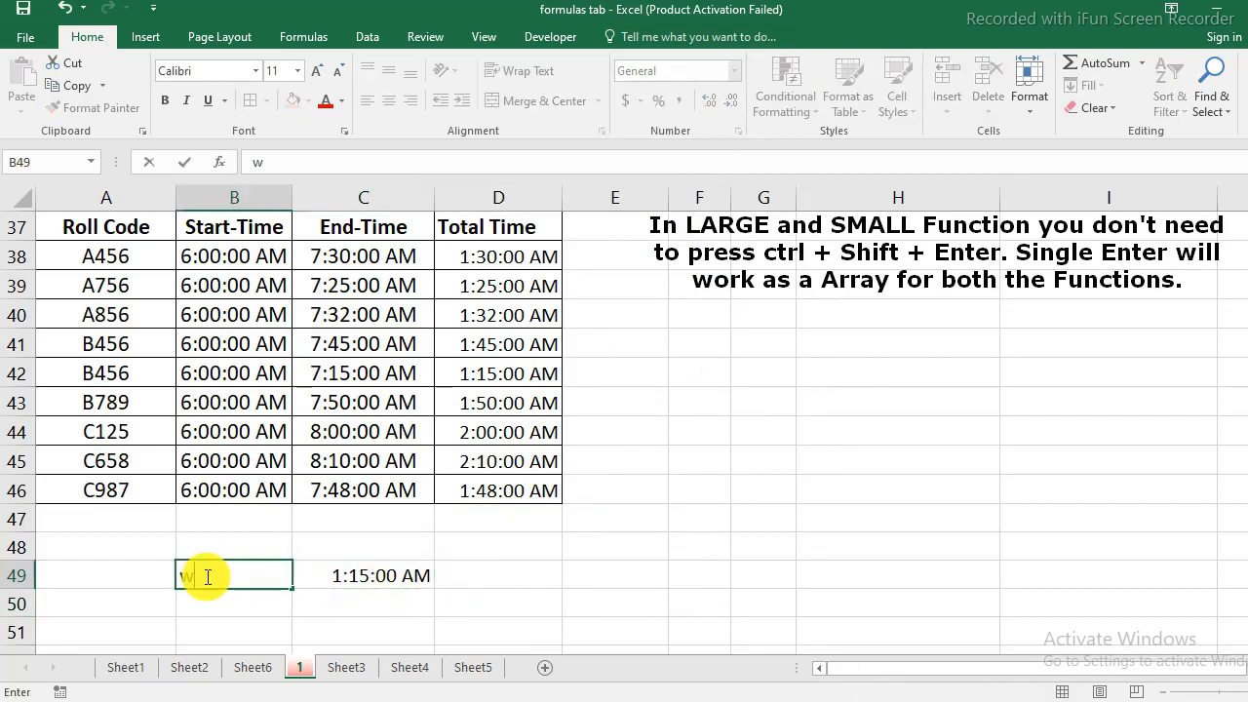
{"action": "type", "text": "innner"}
{"action": "key", "text": "BackSpace"}
{"action": "key", "text": "BackSpace"}
{"action": "key", "text": "BackSpace"}
{"action": "type", "text": "er"}
{"action": "key", "text": "Return"}
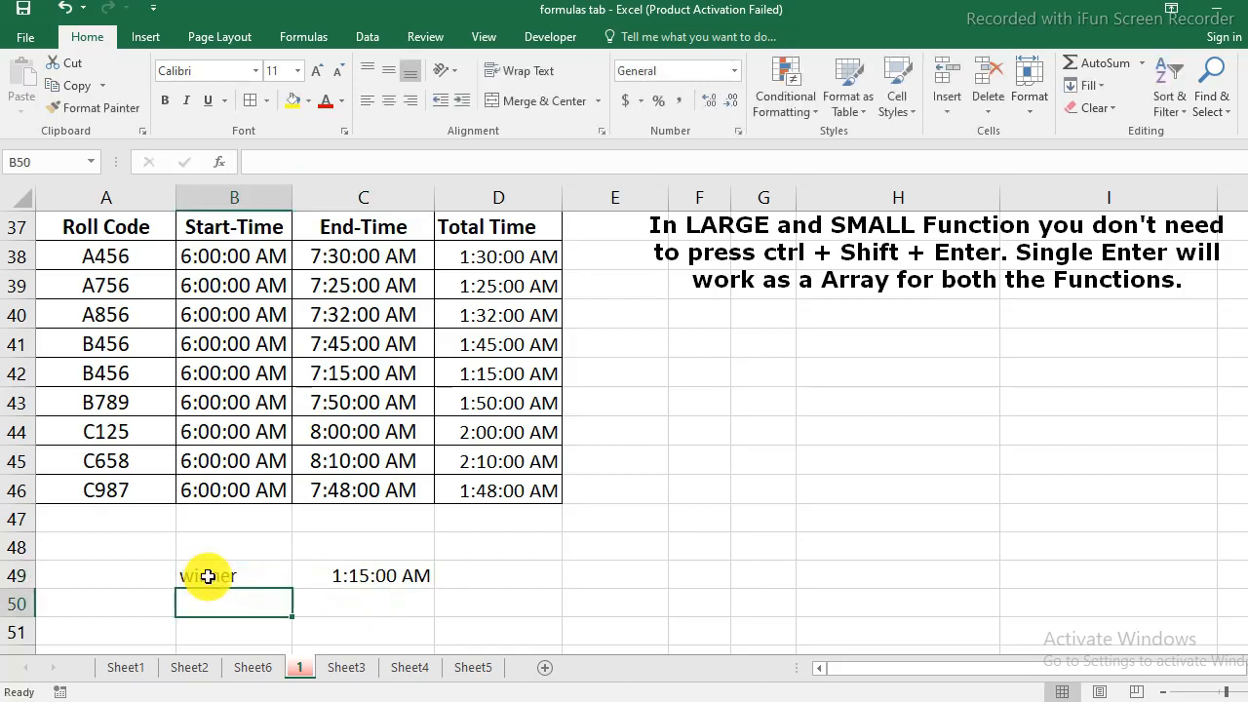
{"action": "left_click", "coordinate": [403, 581]}
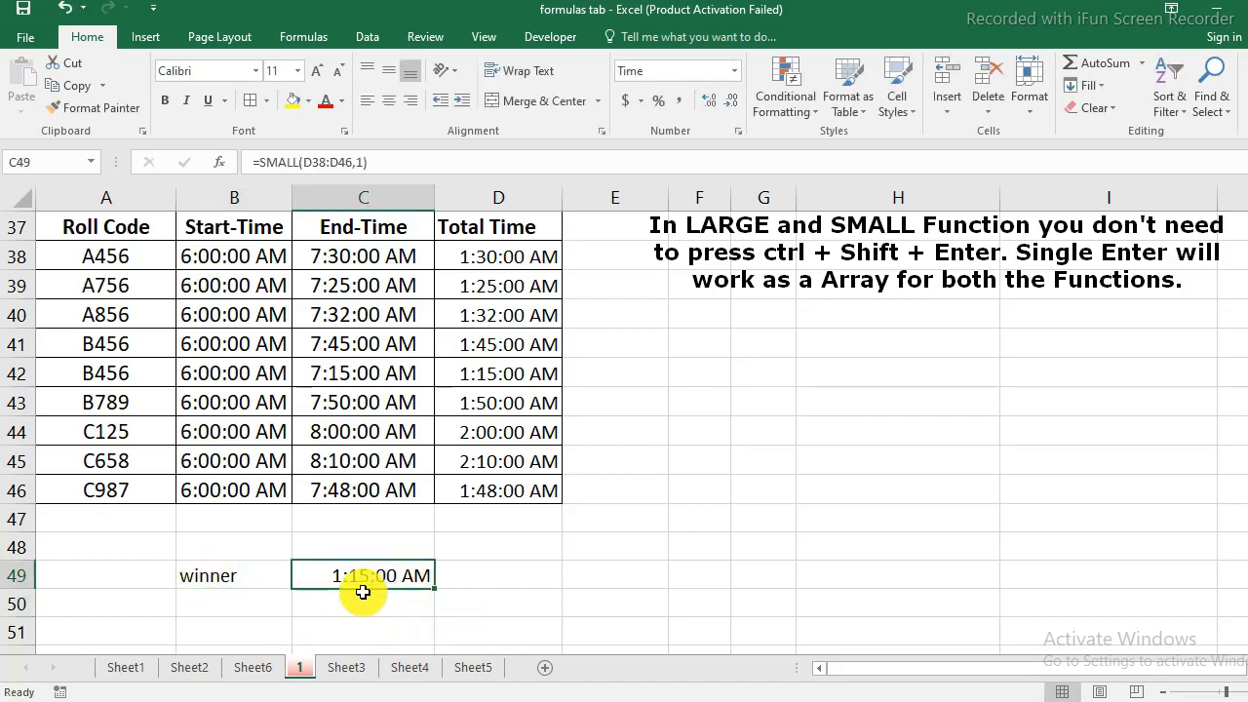
{"action": "left_click", "coordinate": [203, 581]}
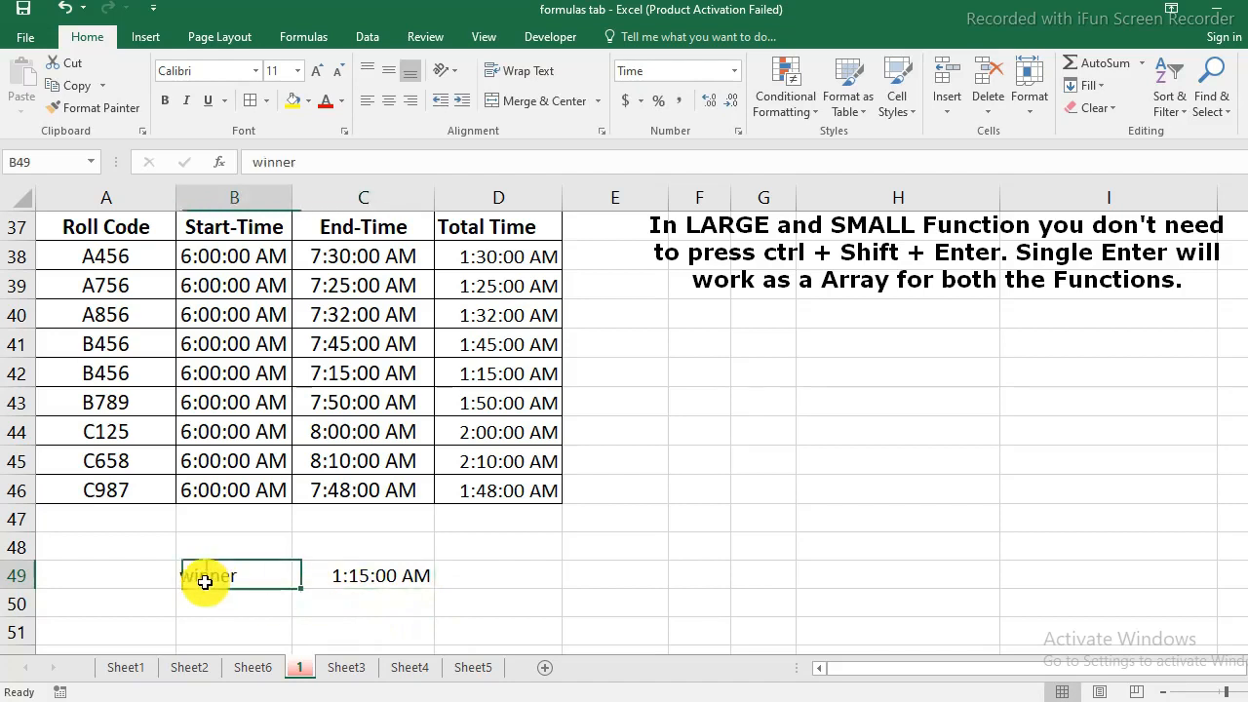